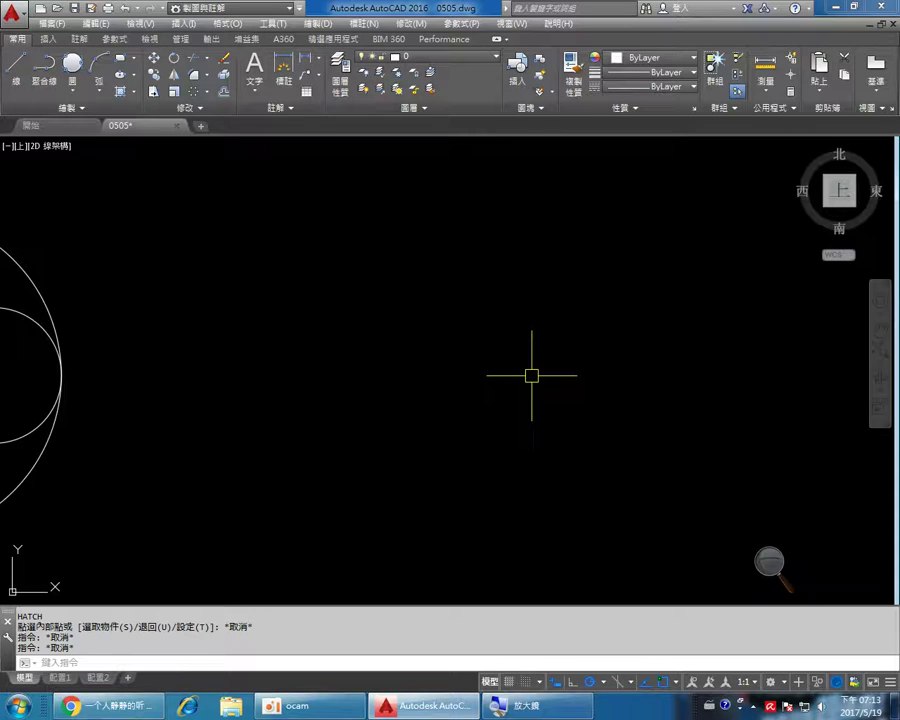
Draw a three-sided polygon by its edge, with a horizontal 90-unit base, in the empty space beside the circle figure.
{"action": "type", "text": "PO"}
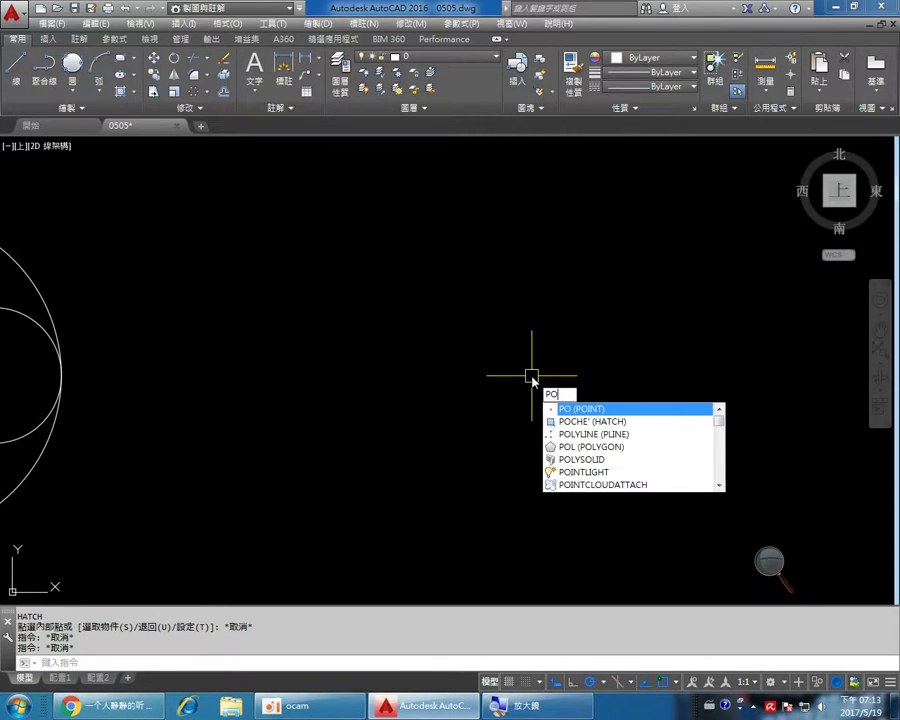
{"action": "type", "text": "L"}
{"action": "key", "text": "Return"}
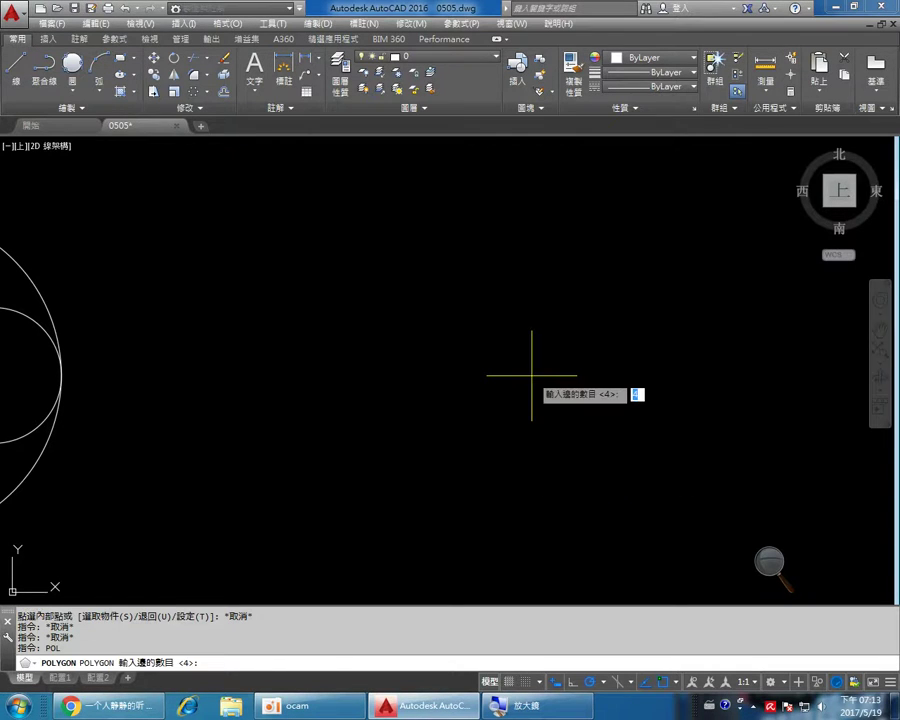
{"action": "type", "text": "3"}
{"action": "key", "text": "Return"}
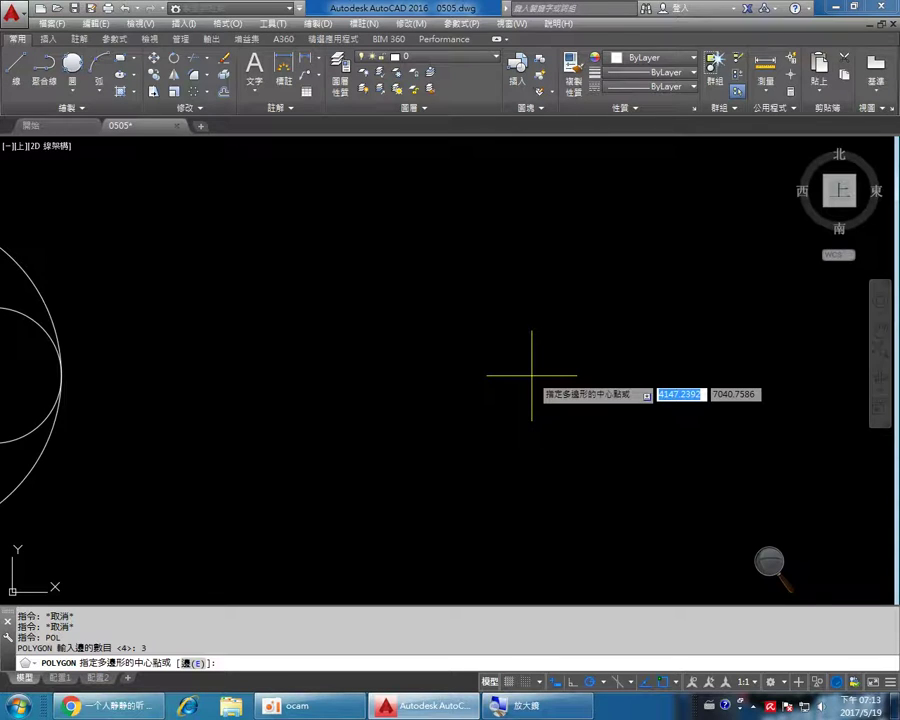
{"action": "type", "text": "e"}
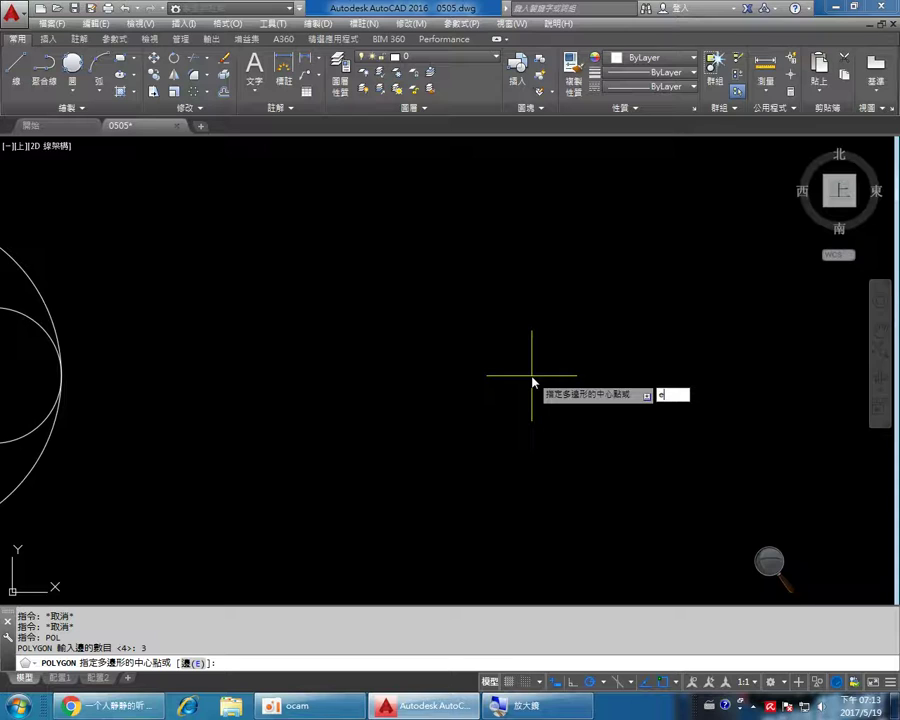
{"action": "key", "text": "Return"}
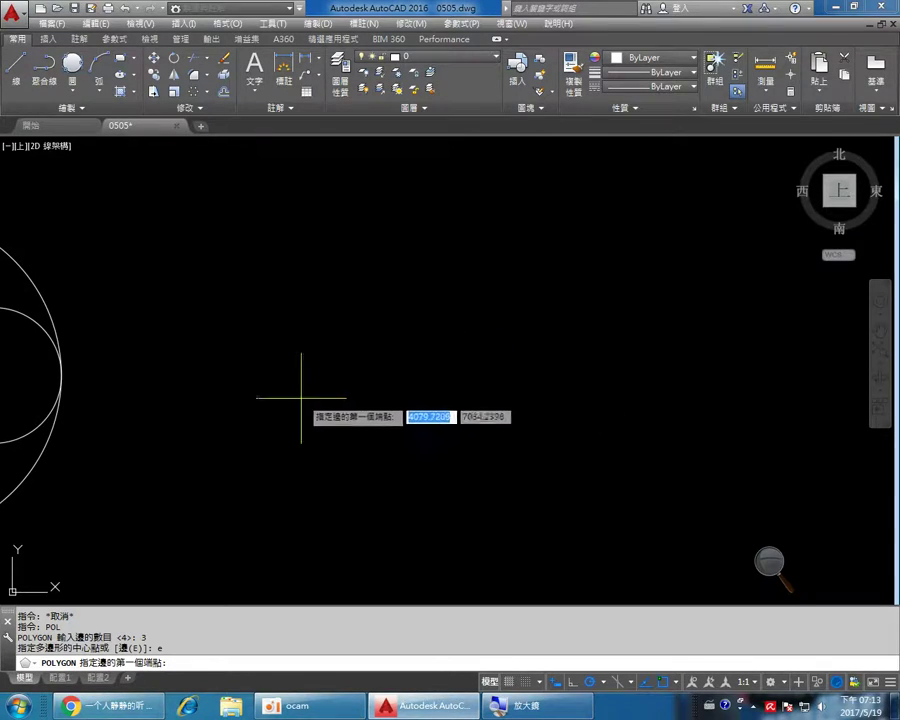
{"action": "left_click", "coordinate": [268, 455]}
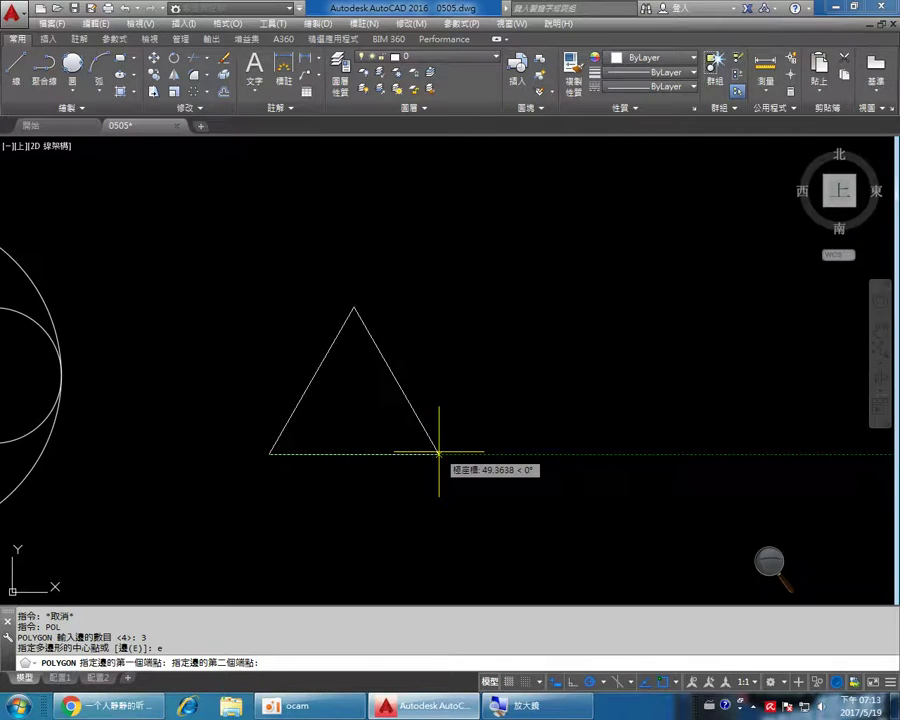
{"action": "type", "text": "90"}
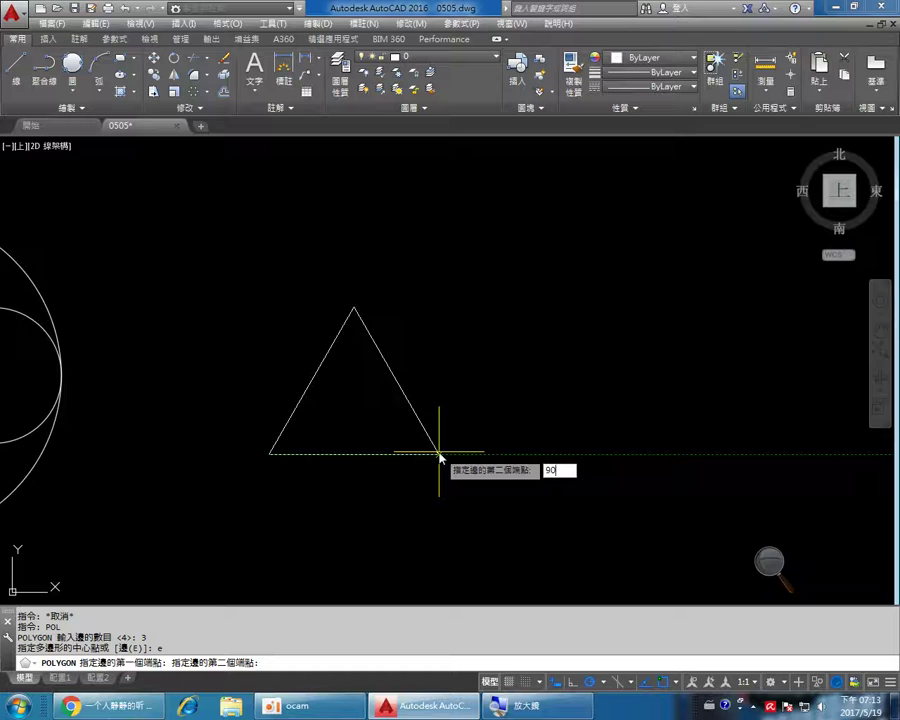
{"action": "key", "text": "Return"}
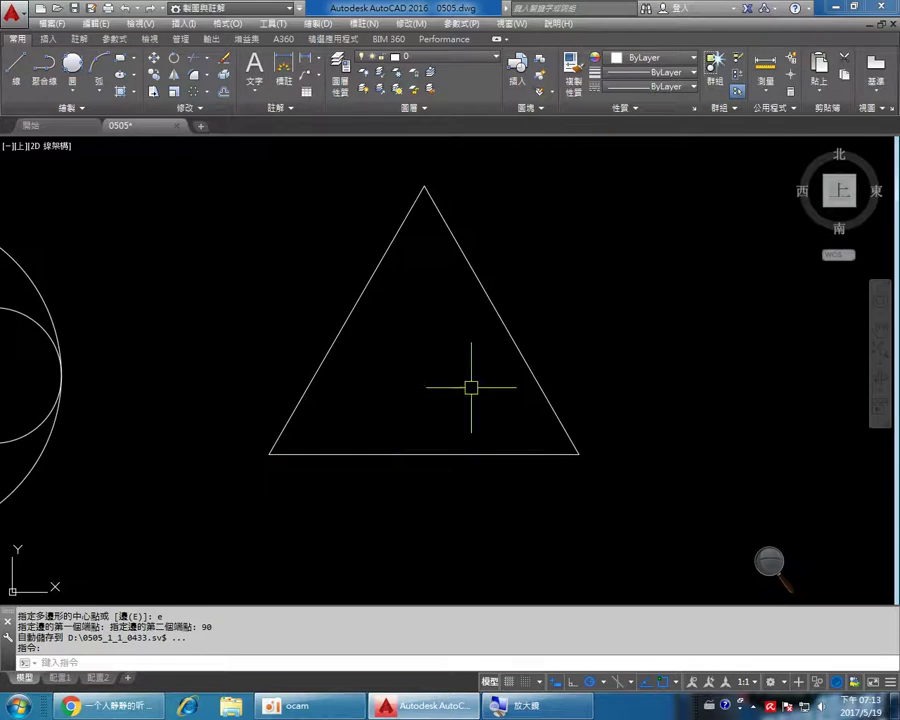
Copy the new triangle to the clipboard and clear the selection.
{"action": "middle_click", "coordinate": [481, 325]}
{"action": "middle_click", "coordinate": [481, 325]}
{"action": "scroll", "coordinate": [707, 357], "scroll_direction": "up", "scroll_amount": 10}
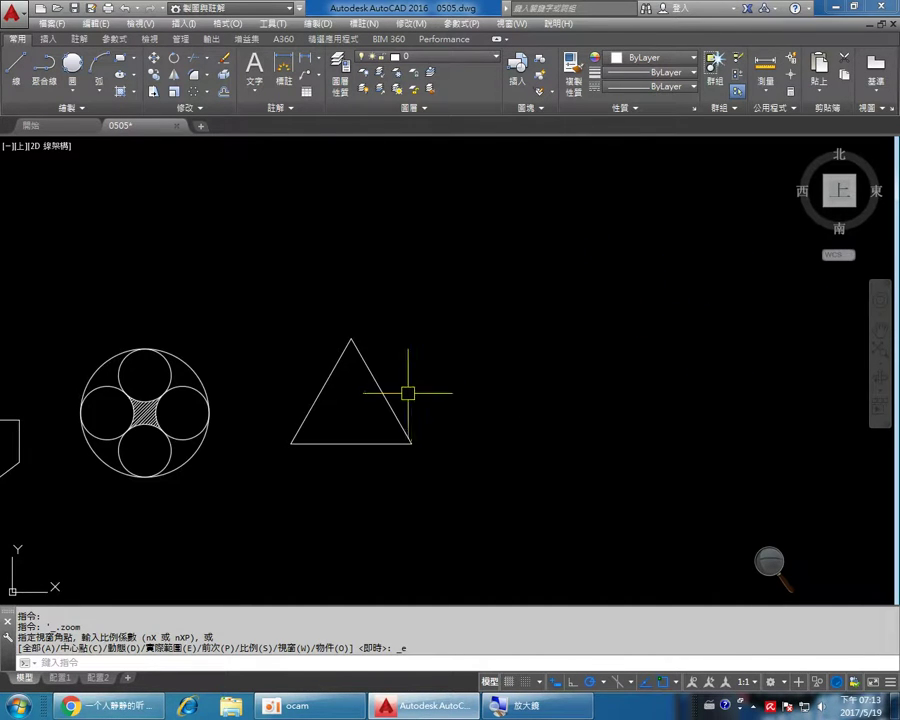
{"action": "scroll", "coordinate": [410, 394], "scroll_direction": "up", "scroll_amount": 4}
{"action": "middle_click_drag", "start_coordinate": [332, 404], "coordinate": [436, 375]}
{"action": "left_click", "coordinate": [528, 532]}
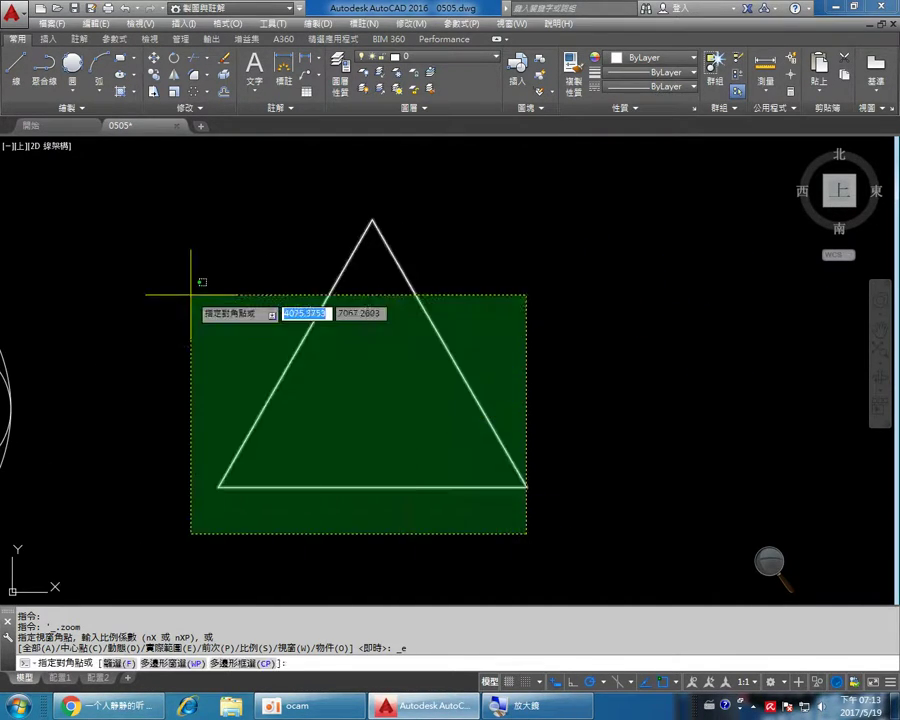
{"action": "left_click", "coordinate": [306, 360]}
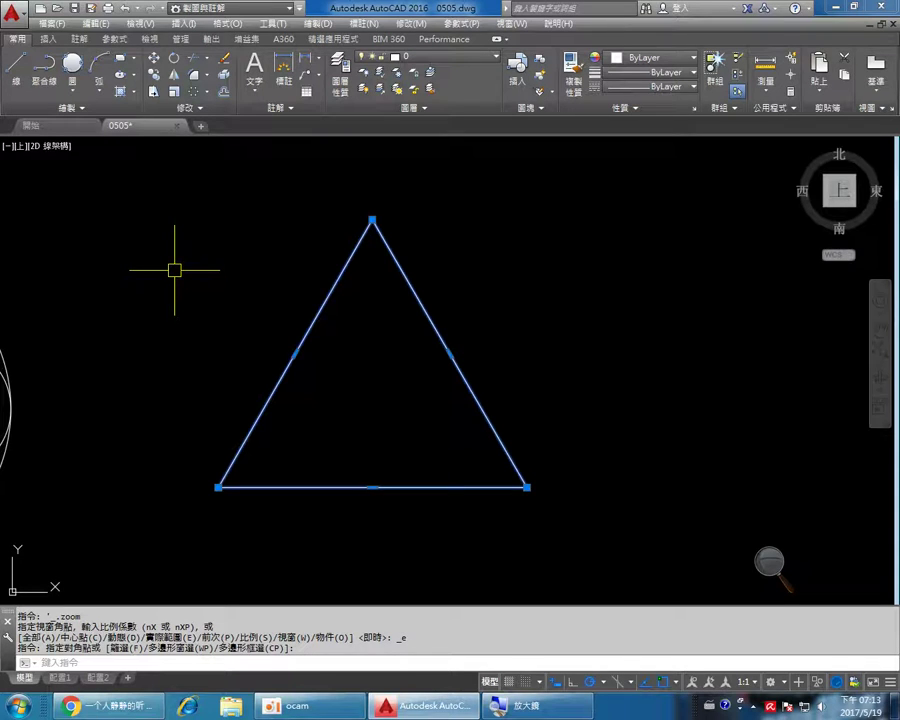
{"action": "key", "text": "ctrl+c"}
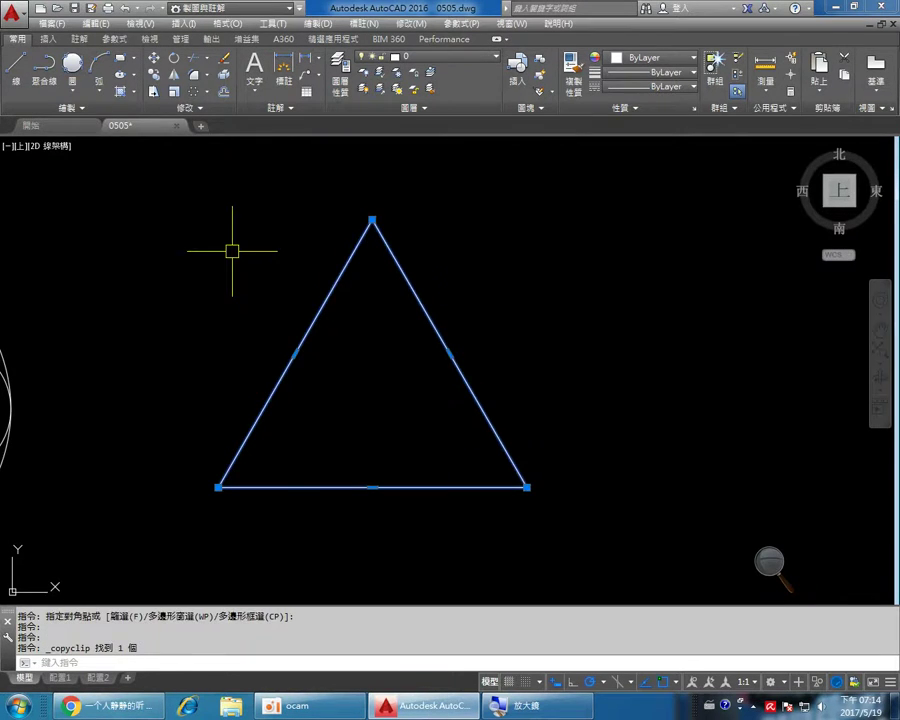
{"action": "key", "text": "Escape"}
{"action": "key", "text": "Escape"}
Paste the copied triangle into a new blank drawing and turn off the grid display.
{"action": "left_click", "coordinate": [200, 126]}
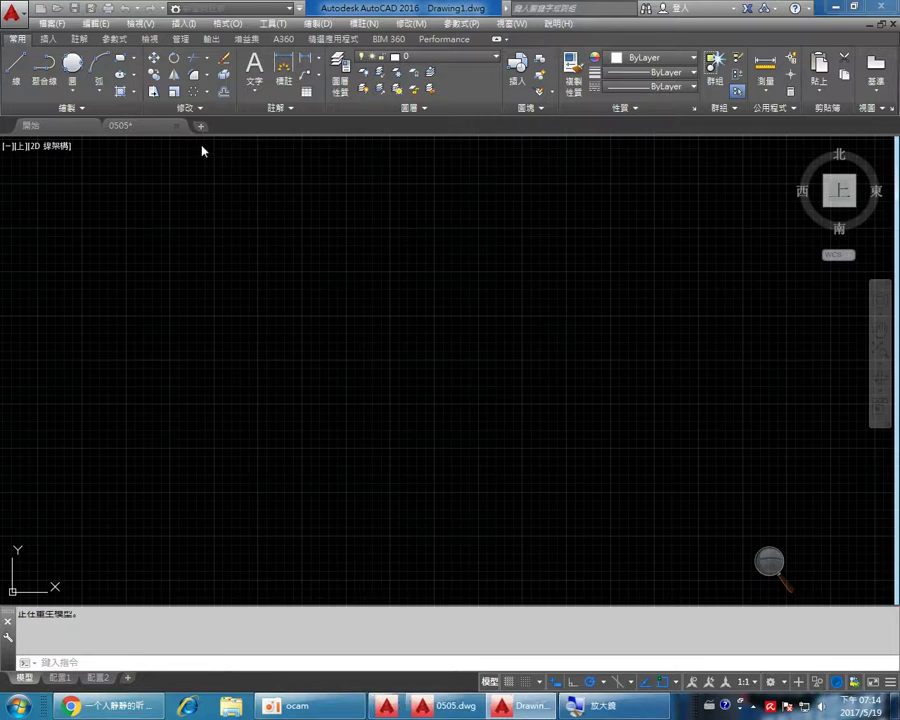
{"action": "key", "text": "ctrl+v"}
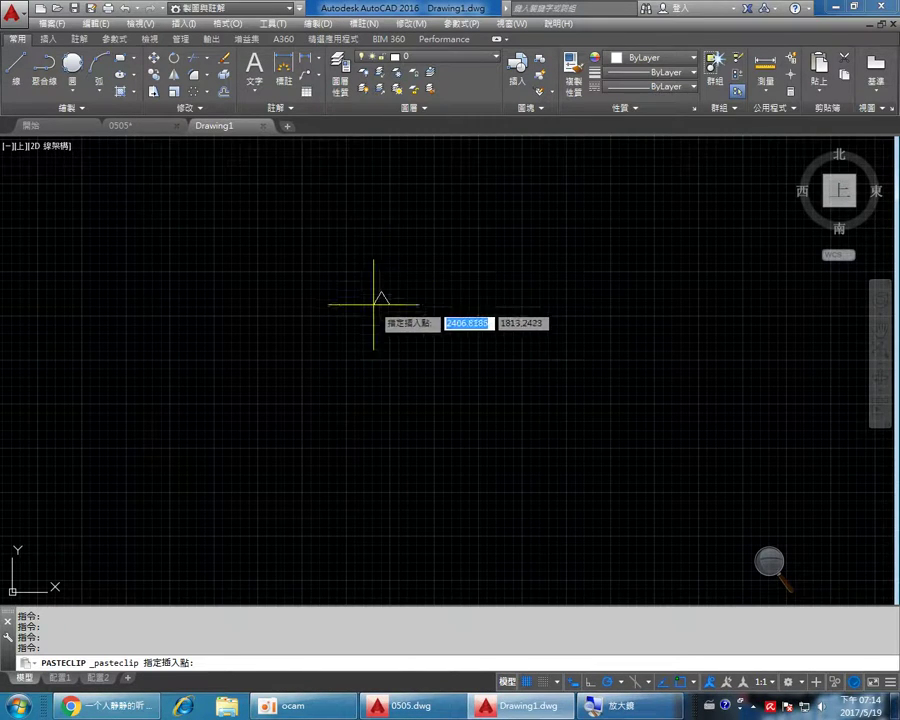
{"action": "left_click", "coordinate": [368, 302]}
{"action": "middle_click", "coordinate": [368, 304]}
{"action": "middle_click", "coordinate": [368, 304]}
{"action": "scroll", "coordinate": [368, 304], "scroll_direction": "down", "scroll_amount": 2}
{"action": "middle_click_drag", "start_coordinate": [376, 312], "coordinate": [372, 344]}
{"action": "left_click", "coordinate": [525, 681]}
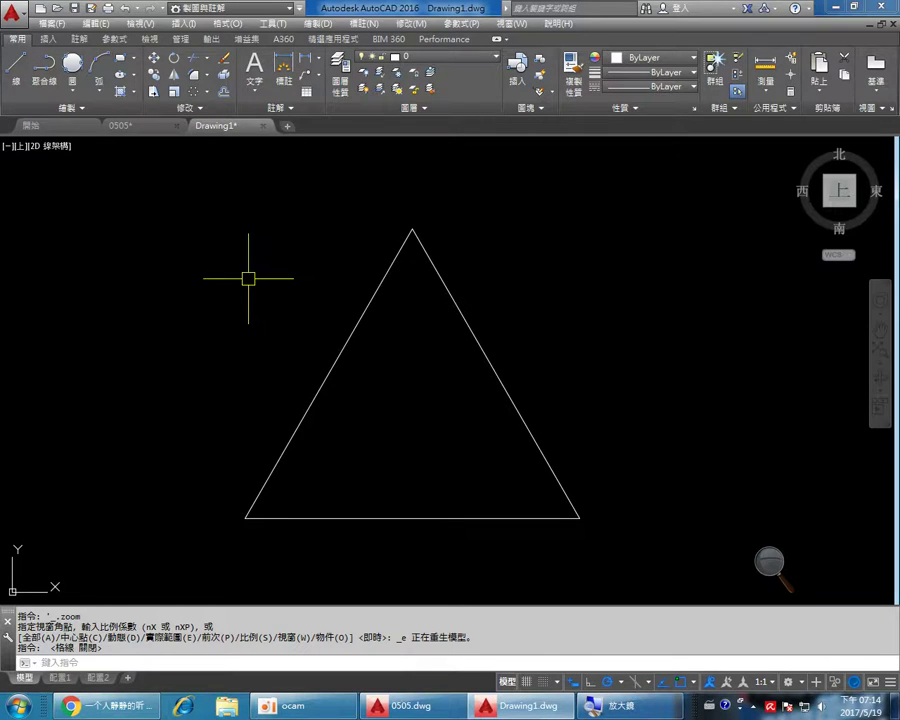
Draw a vertical line from the triangle's apex to the midpoint of its base.
{"action": "type", "text": "l"}
{"action": "key", "text": "Return"}
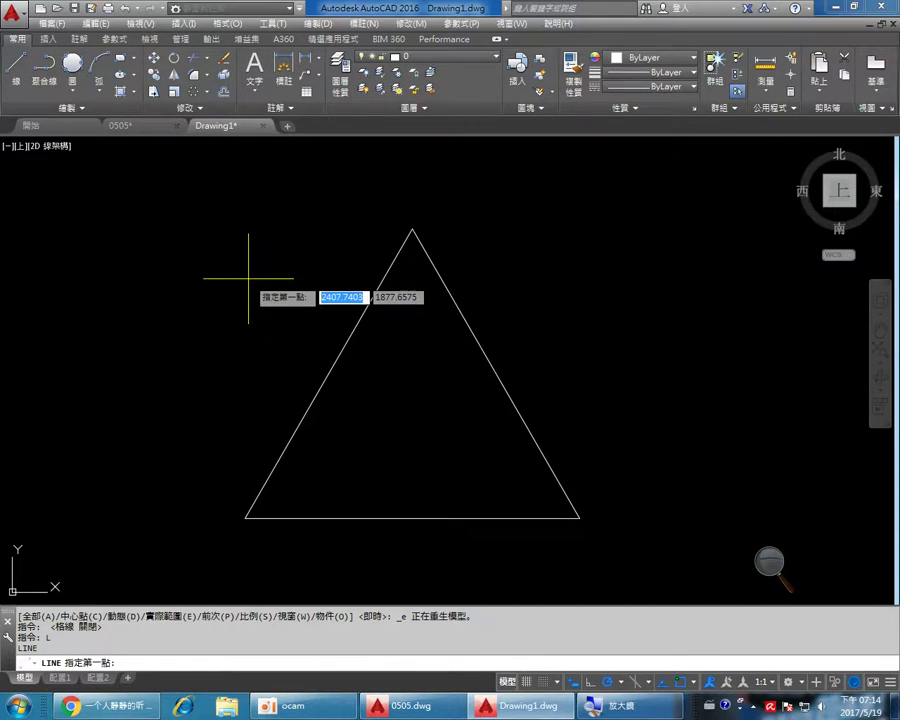
{"action": "left_click", "coordinate": [412, 229]}
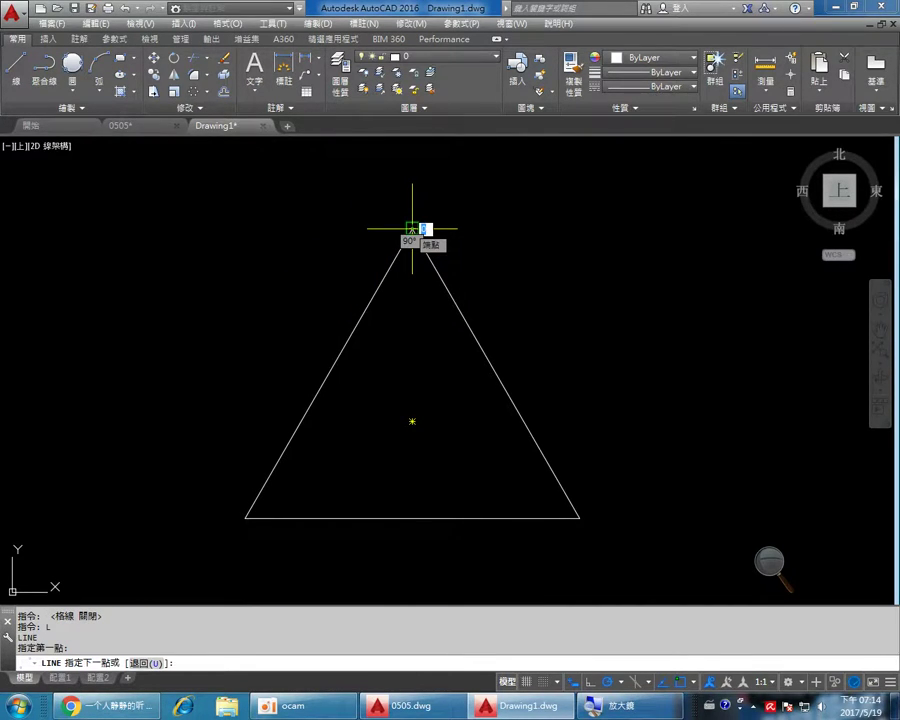
{"action": "left_click", "coordinate": [412, 518]}
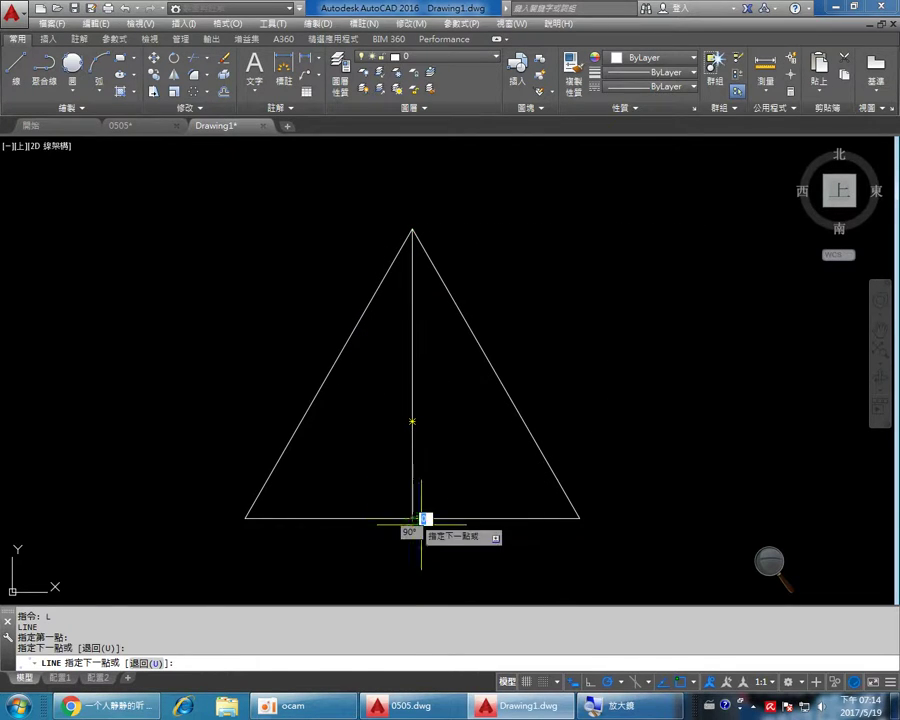
{"action": "key", "text": "Return"}
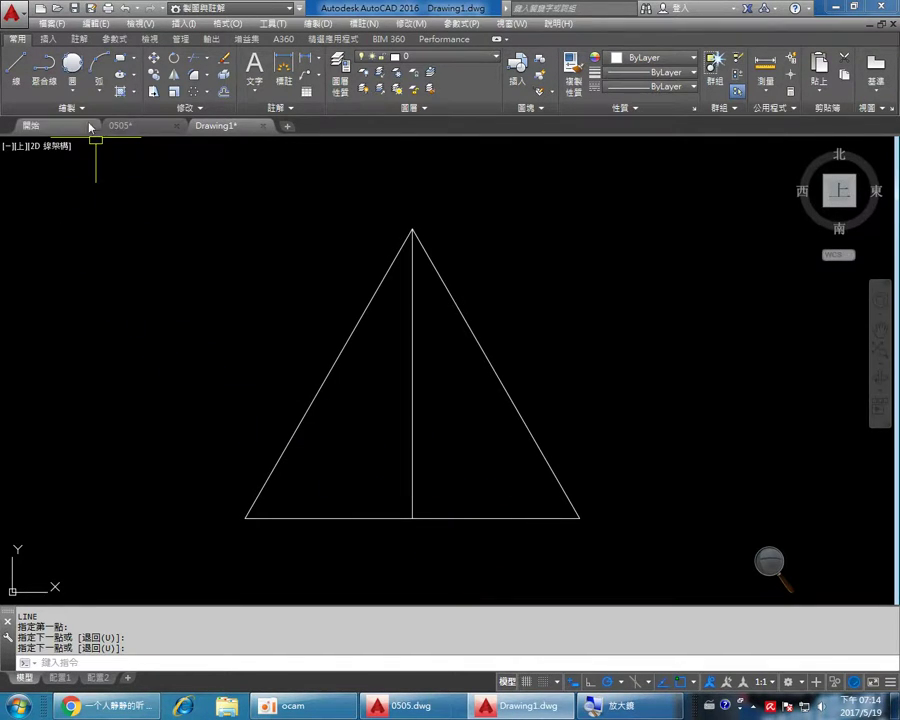
Draw a Tan, Tan, Tan circle touching the triangle's left side, the vertical centre line and the base.
{"action": "left_click", "coordinate": [73, 86]}
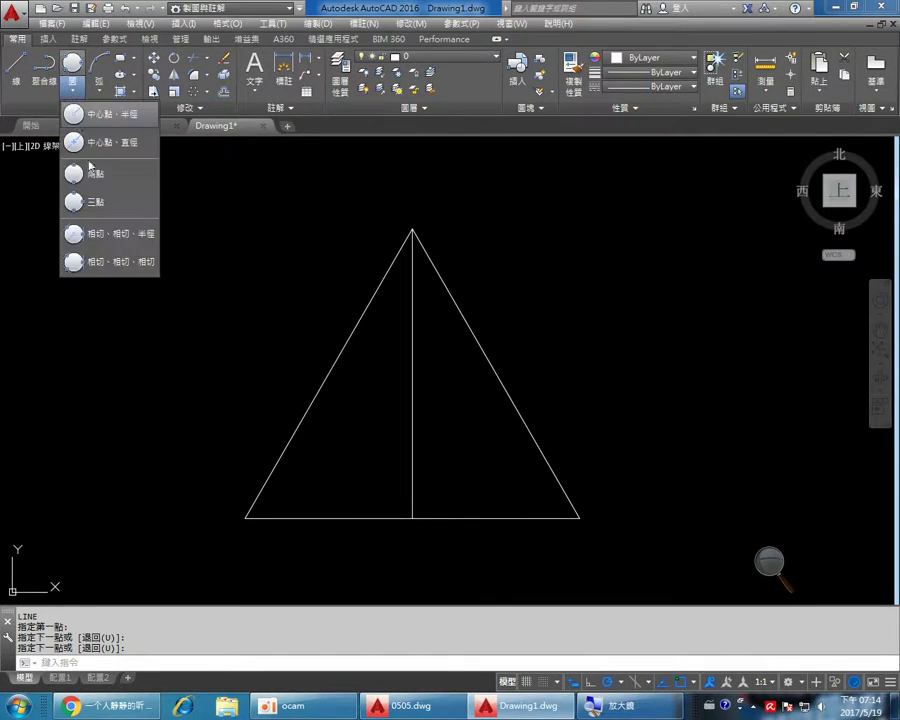
{"action": "left_click", "coordinate": [113, 262]}
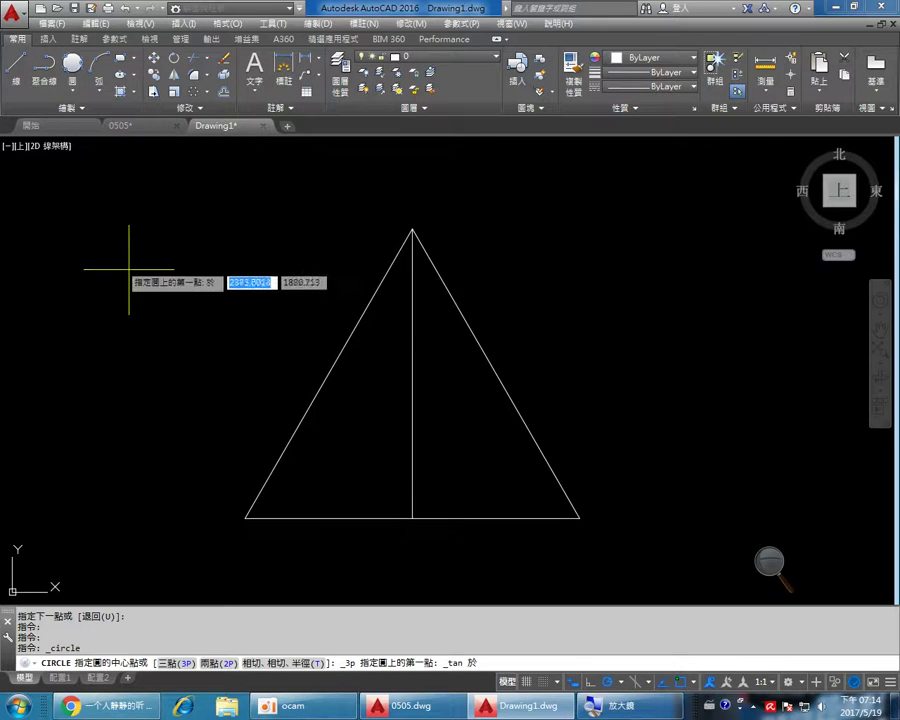
{"action": "left_click", "coordinate": [326, 376]}
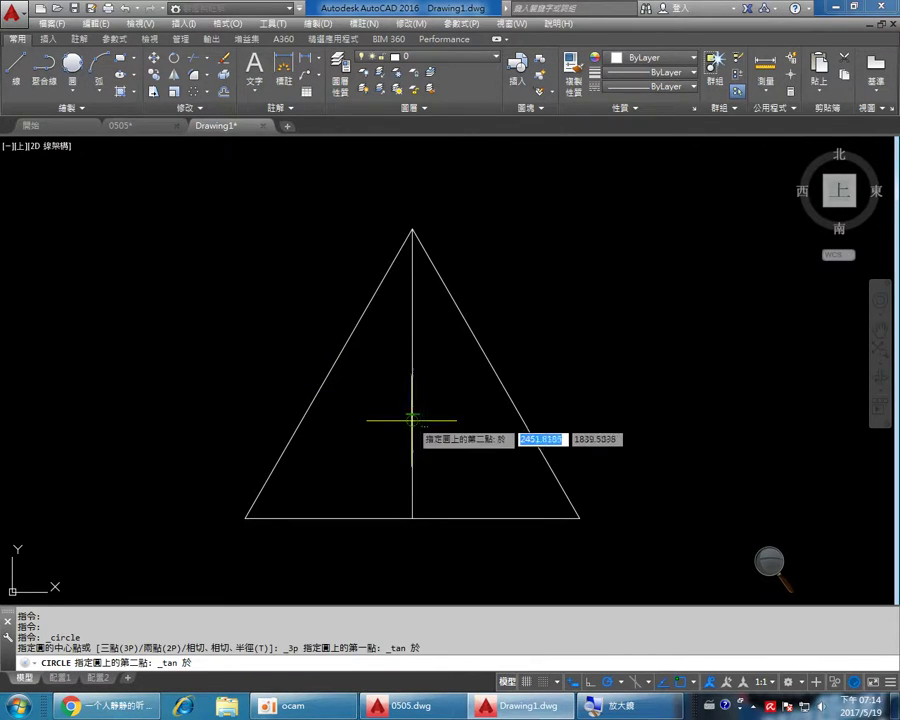
{"action": "left_click", "coordinate": [412, 419]}
{"action": "left_click", "coordinate": [341, 515]}
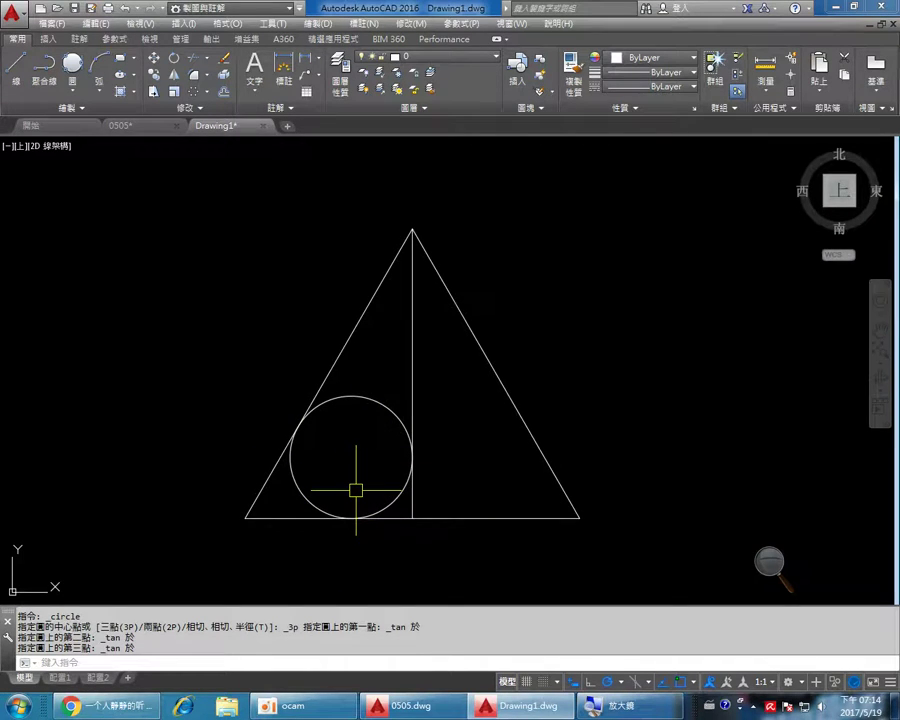
Draw a Tan, Tan, Tan circle touching the centre line, the triangle's right side and base, and erase the centre line.
{"action": "left_click", "coordinate": [72, 64]}
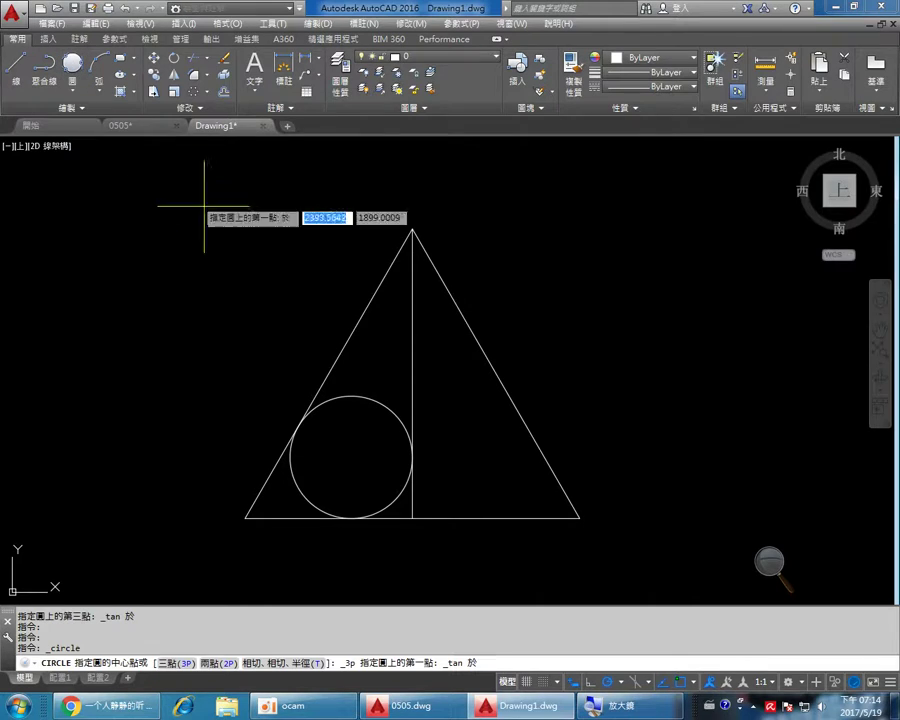
{"action": "left_click", "coordinate": [412, 367]}
{"action": "left_click", "coordinate": [504, 393]}
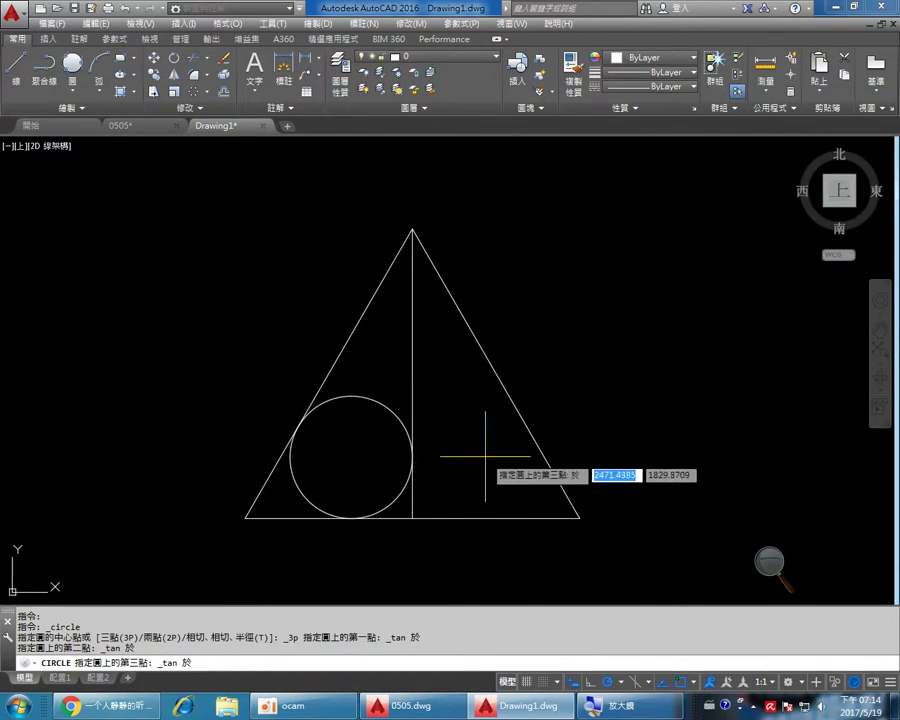
{"action": "left_click", "coordinate": [482, 516]}
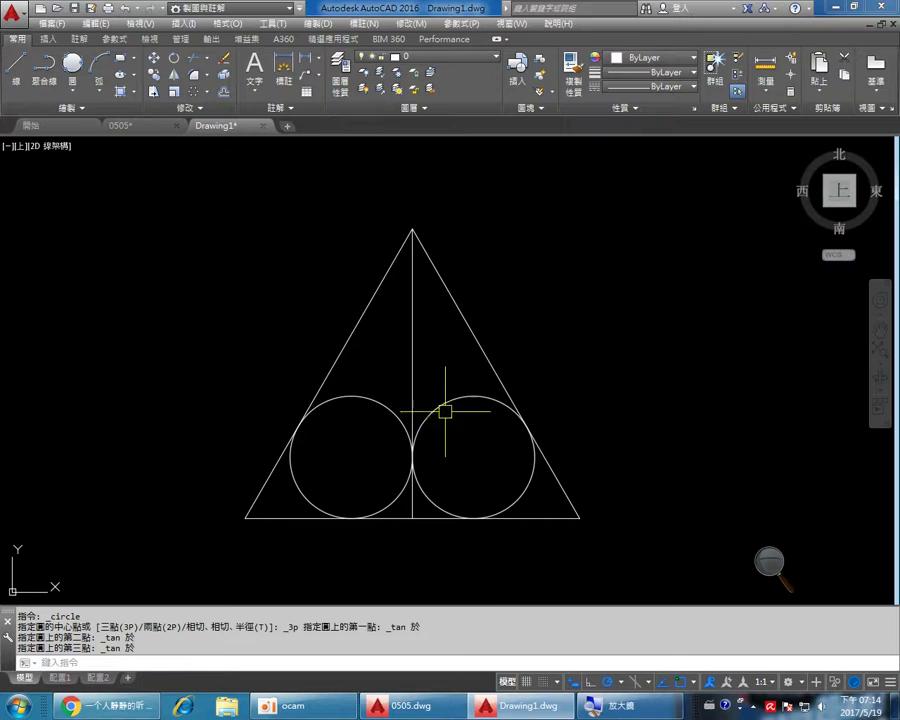
{"action": "left_click", "coordinate": [414, 360]}
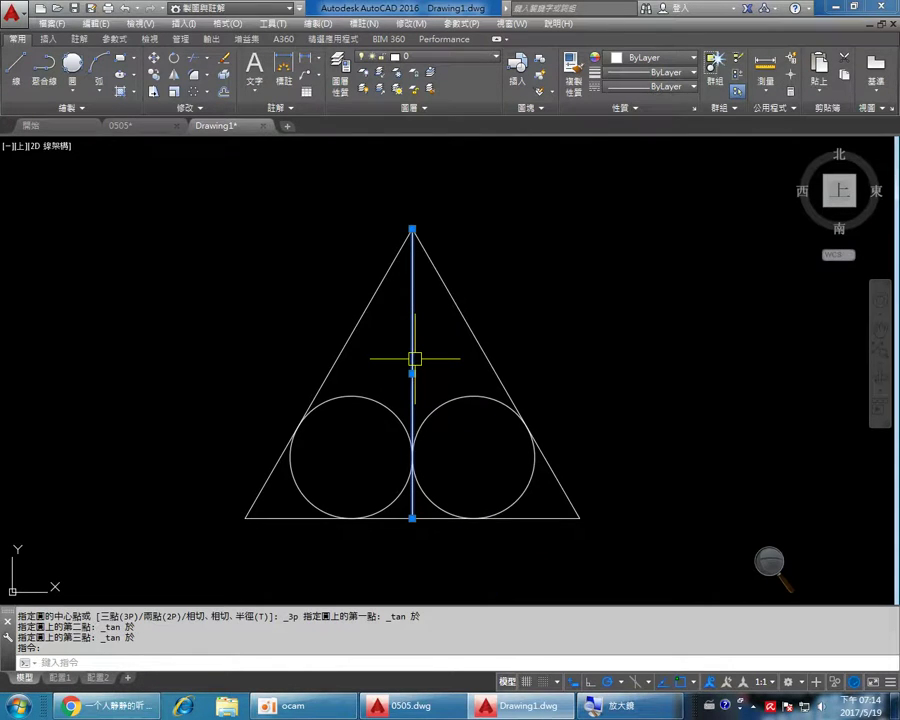
{"action": "key", "text": "Delete"}
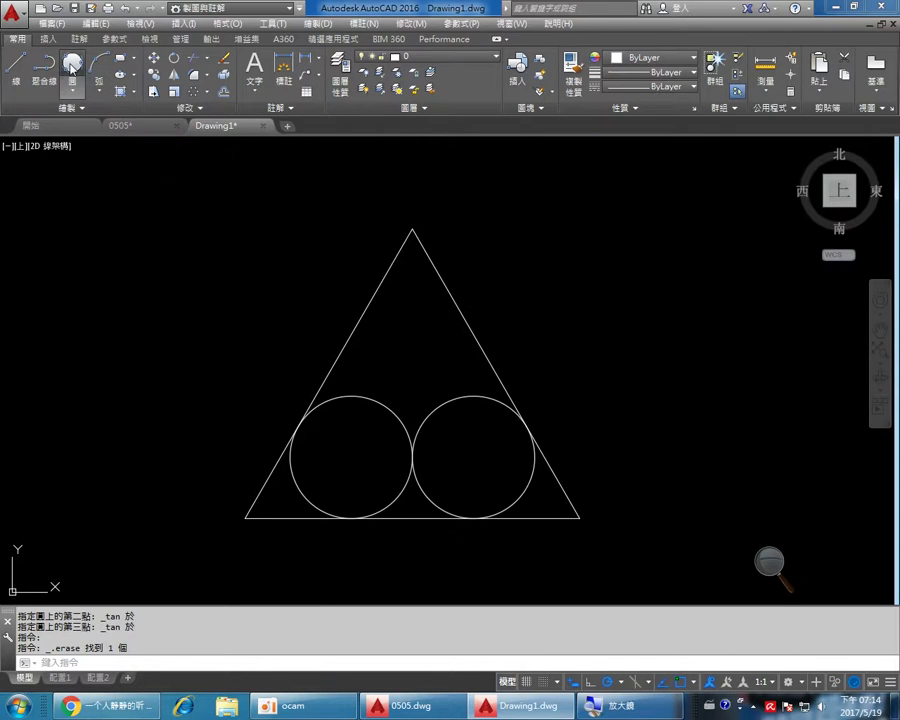
Draw a third Tan, Tan, Tan circle above the other two, touching the triangle's left side and both lower circles.
{"action": "left_click", "coordinate": [72, 64]}
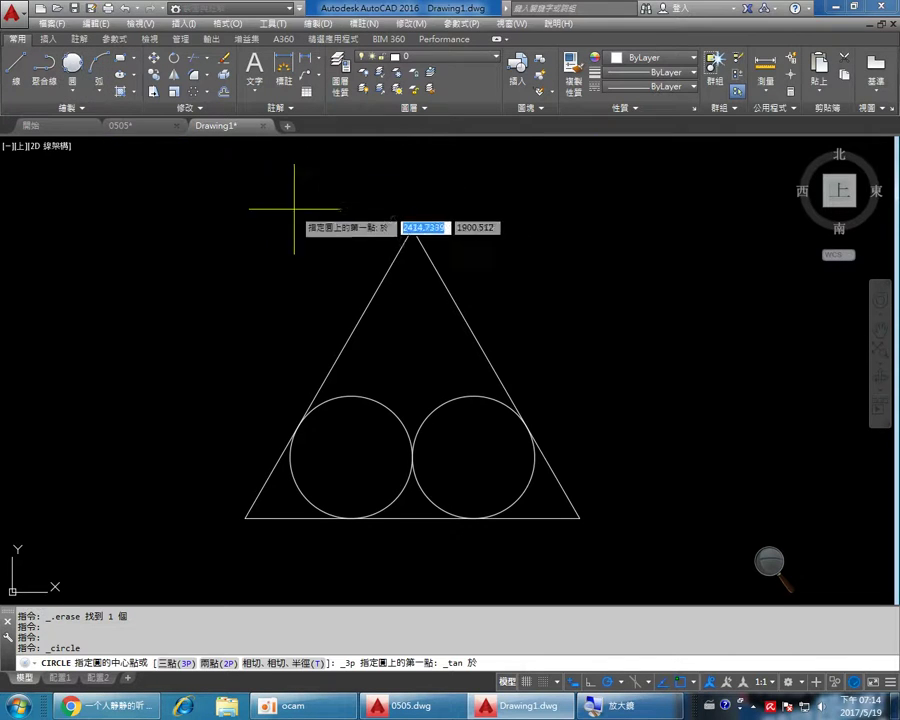
{"action": "left_click", "coordinate": [369, 298]}
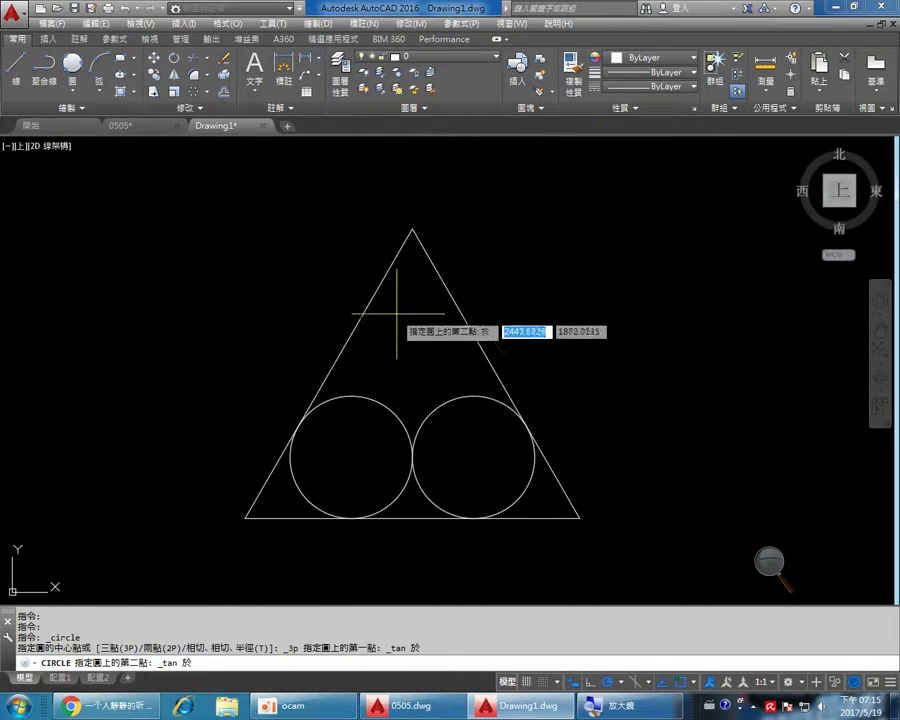
{"action": "left_click", "coordinate": [374, 394]}
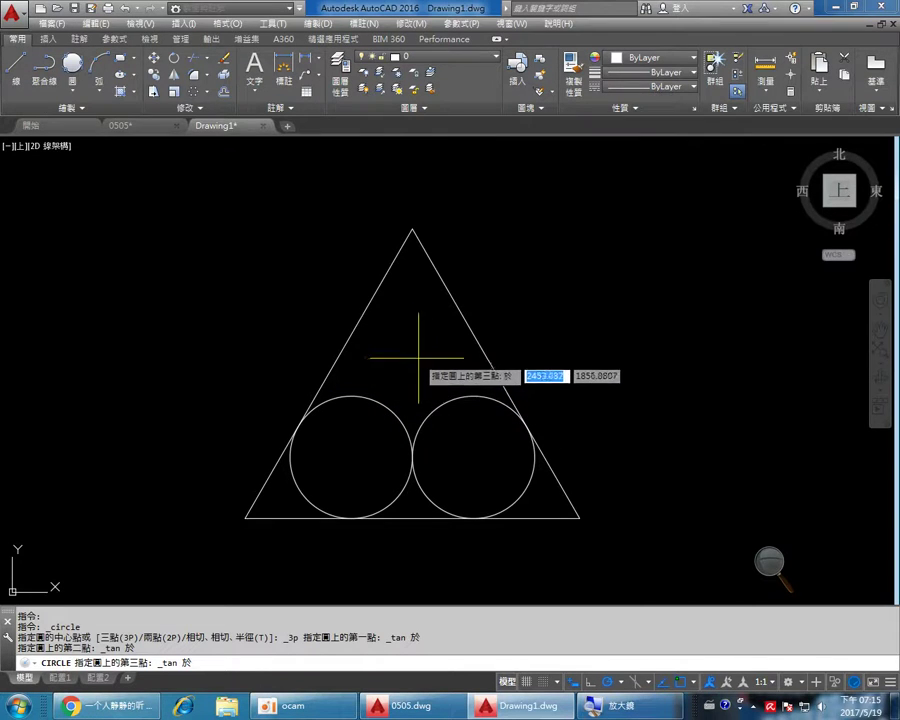
{"action": "left_click", "coordinate": [454, 393]}
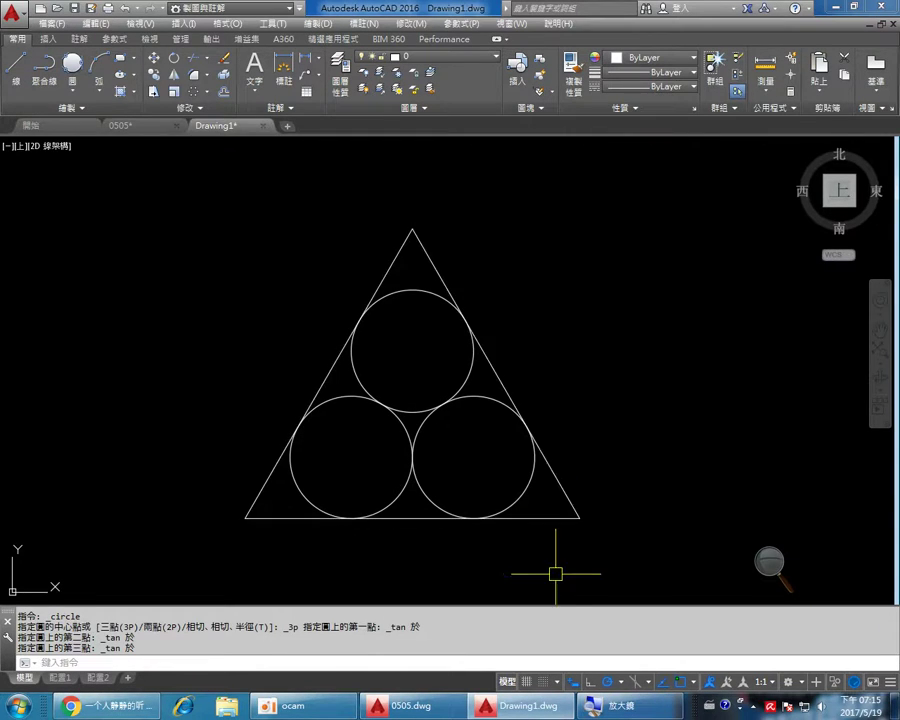
Set the current object color to red.
{"action": "scroll", "coordinate": [499, 560], "scroll_direction": "up", "scroll_amount": 2}
{"action": "middle_click_drag", "start_coordinate": [498, 554], "coordinate": [458, 540]}
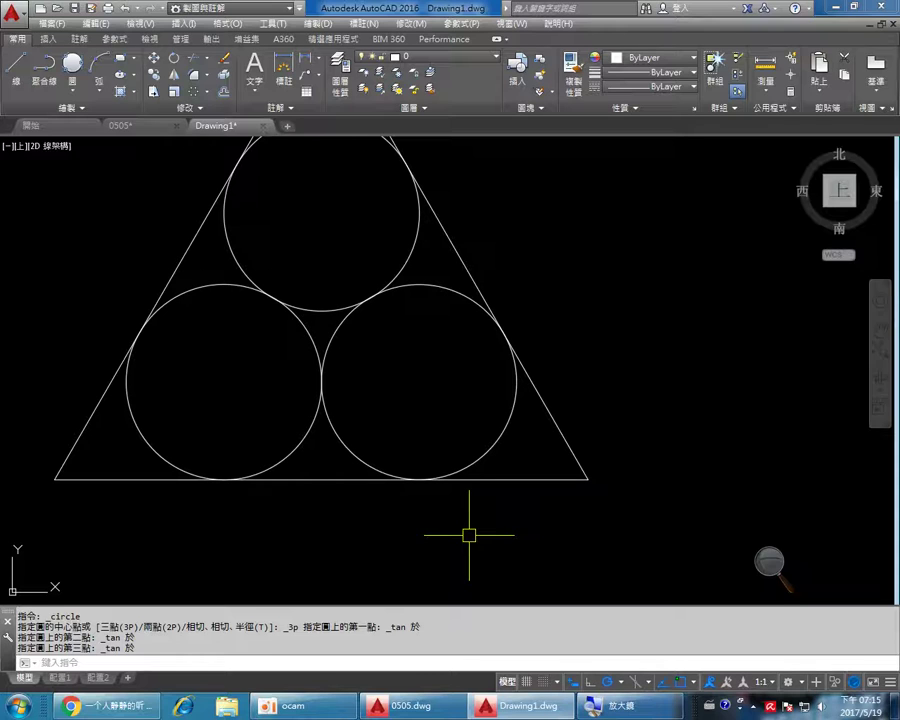
{"action": "mouse_move", "coordinate": [480, 210]}
{"action": "middle_mouse_down"}
{"action": "mouse_move", "coordinate": [476, 233]}
{"action": "mouse_move", "coordinate": [529, 374]}
{"action": "mouse_move", "coordinate": [538, 368]}
{"action": "middle_mouse_up"}
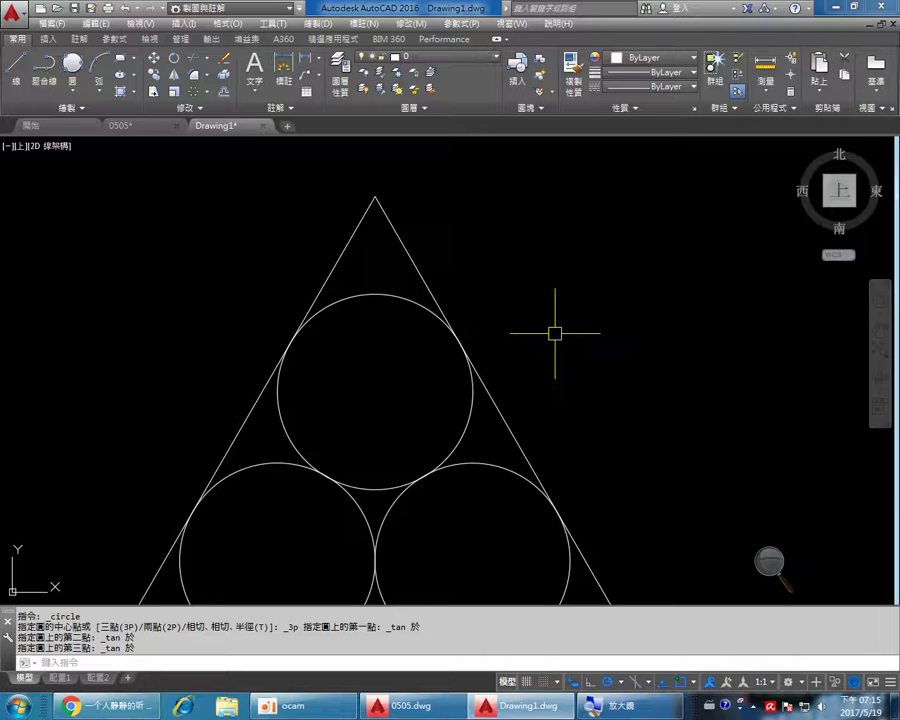
{"action": "left_click", "coordinate": [668, 62]}
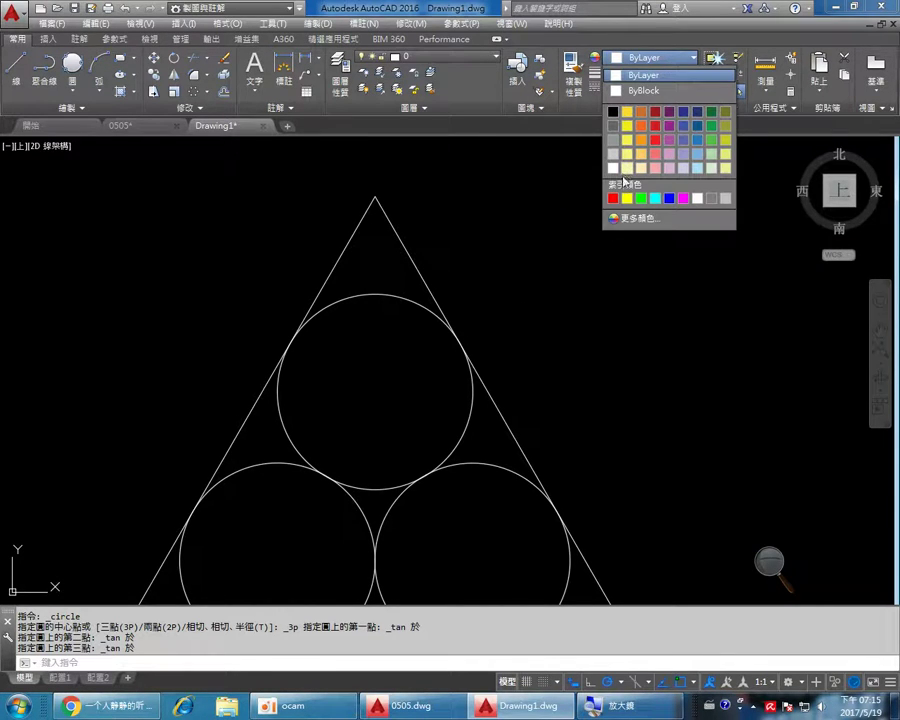
{"action": "left_click", "coordinate": [613, 198]}
{"action": "left_click", "coordinate": [613, 198]}
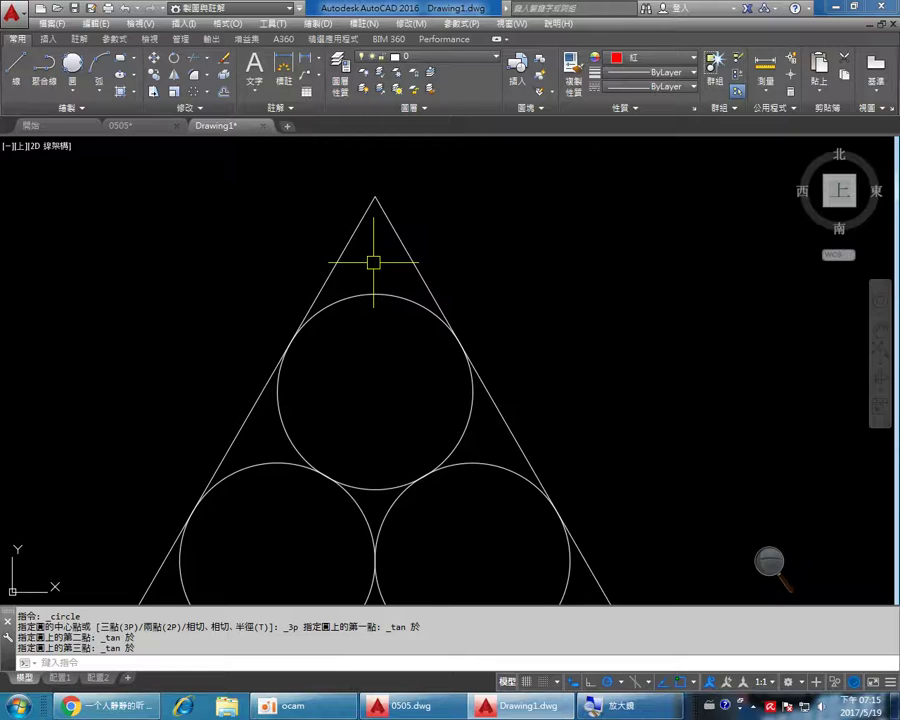
Start the Boundary command and set its object type to Region (面域).
{"action": "left_click", "coordinate": [770, 562]}
{"action": "left_click", "coordinate": [785, 571]}
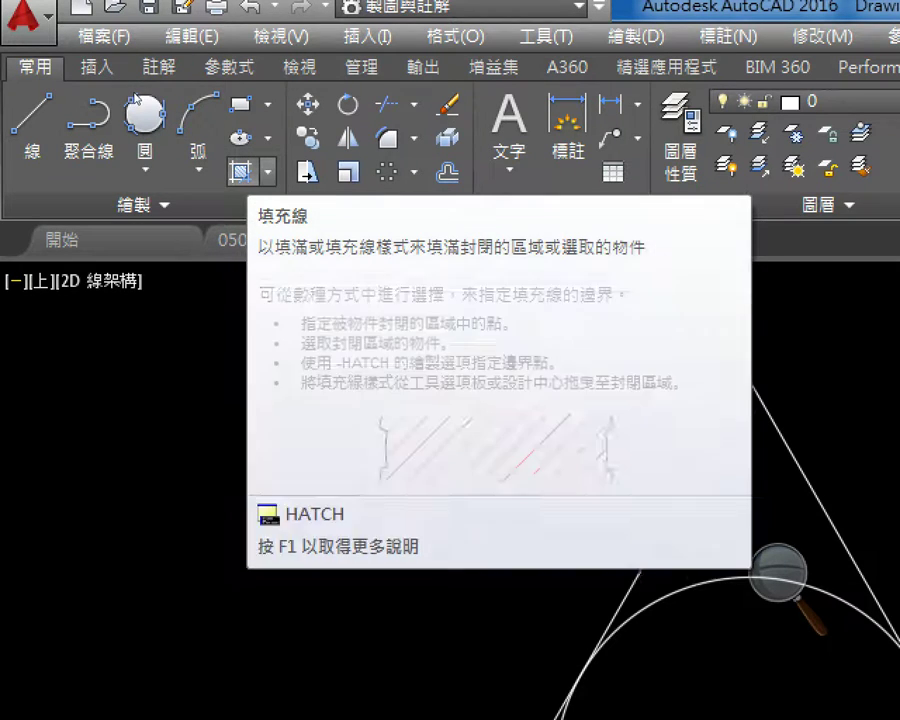
{"action": "left_click", "coordinate": [267, 172]}
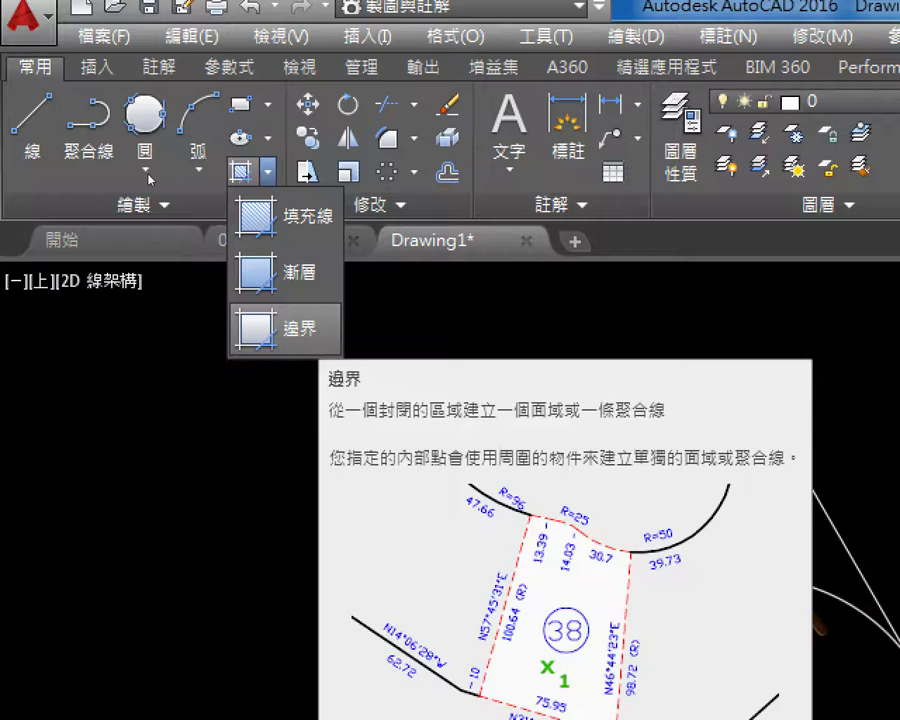
{"action": "middle_click_drag", "start_coordinate": [540, 490], "coordinate": [76, 377]}
{"action": "middle_click_drag", "start_coordinate": [562, 486], "coordinate": [606, 501]}
{"action": "type", "text": "bo"}
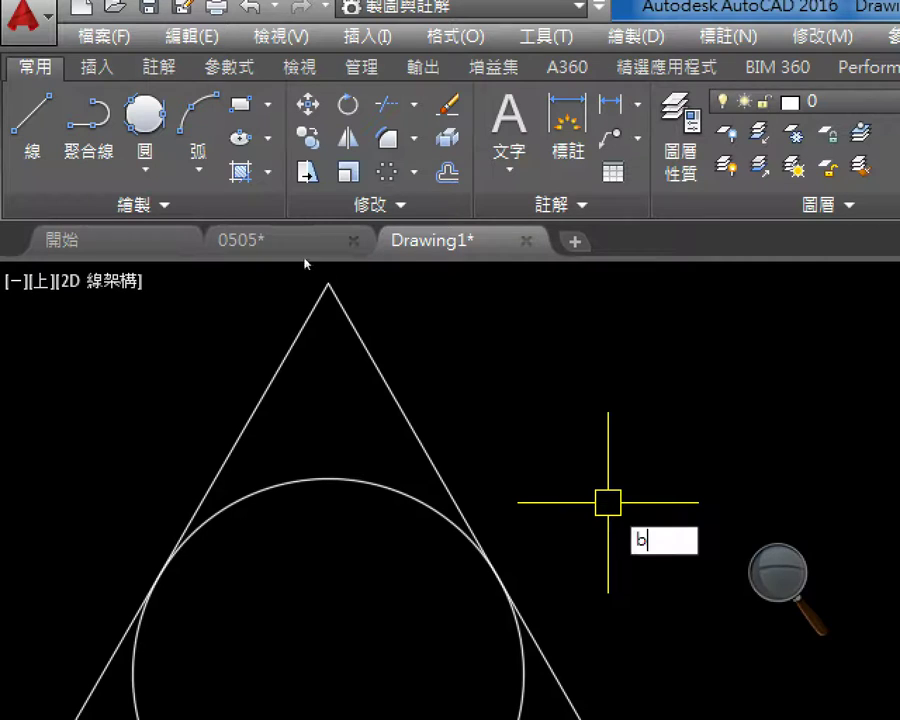
{"action": "key", "text": "Return"}
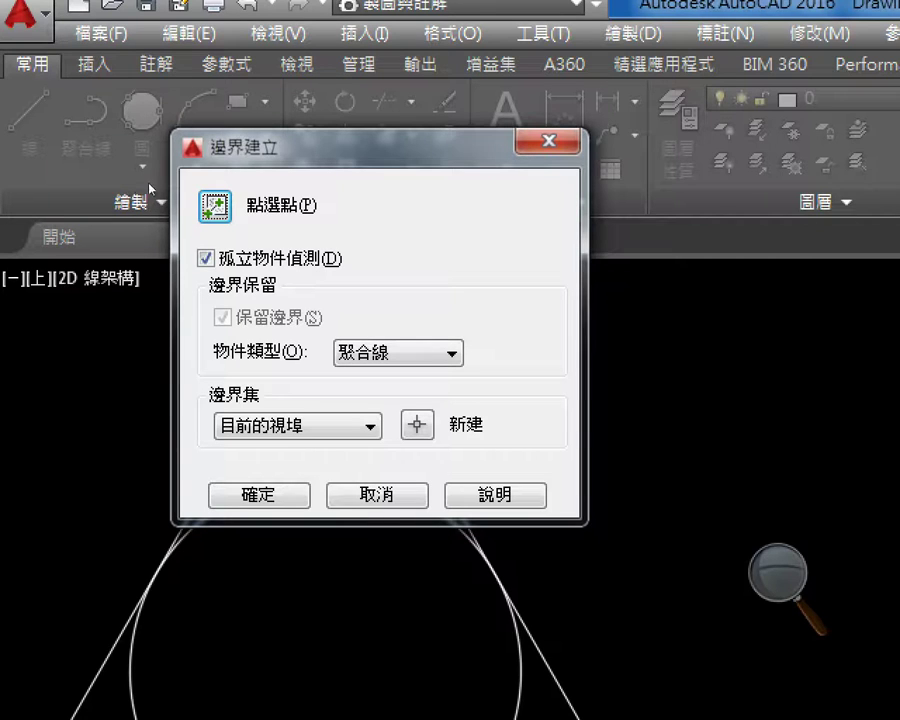
{"action": "key", "text": "alt+o"}
{"action": "key", "text": "alt+Down"}
{"action": "key", "text": "Up"}
{"action": "key", "text": "Return"}
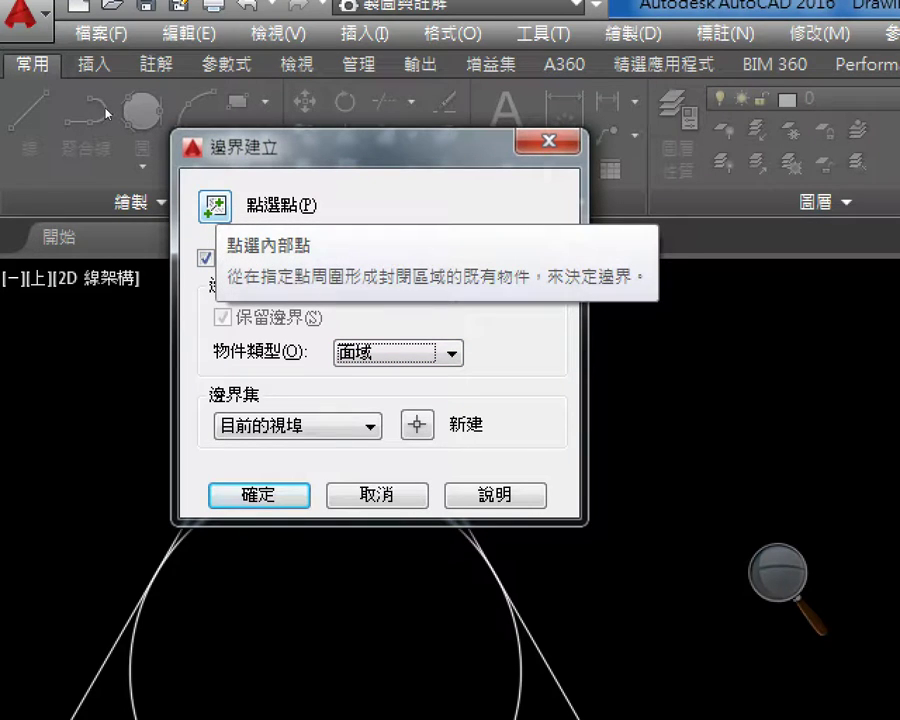
Create a region from the enclosed area between the triangle's apex and the upper circle by picking an internal point.
{"action": "key", "text": "Return"}
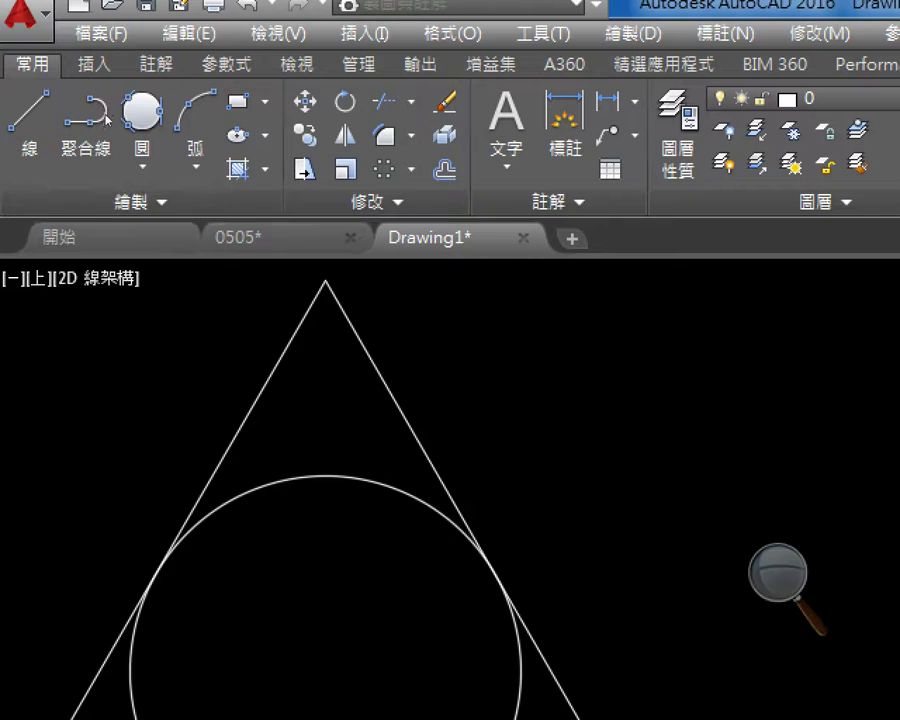
{"action": "left_click", "coordinate": [326, 399]}
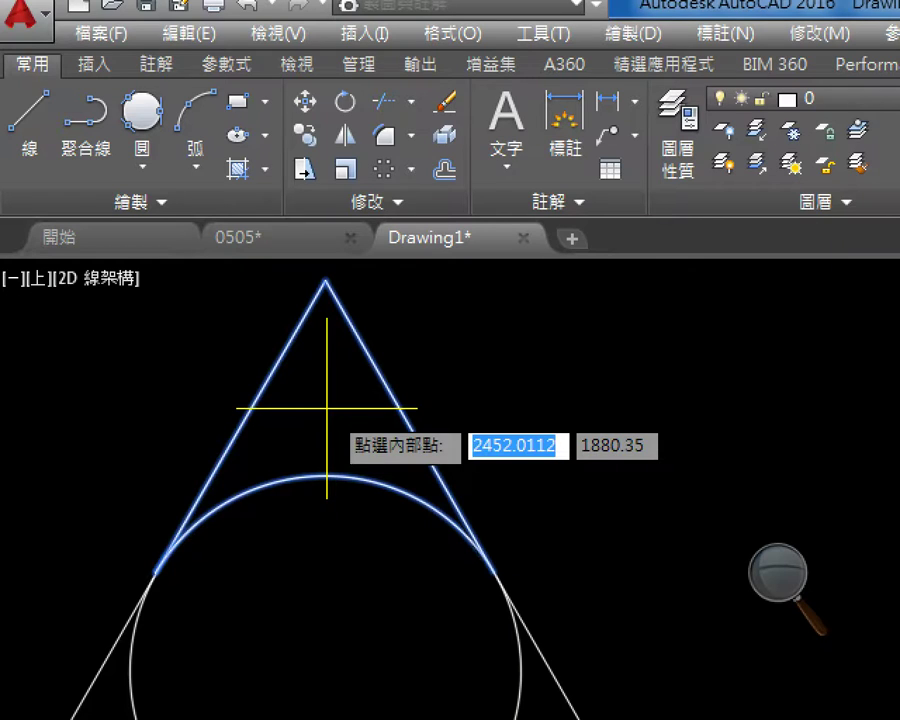
{"action": "left_click", "coordinate": [326, 408]}
{"action": "key", "text": "Return"}
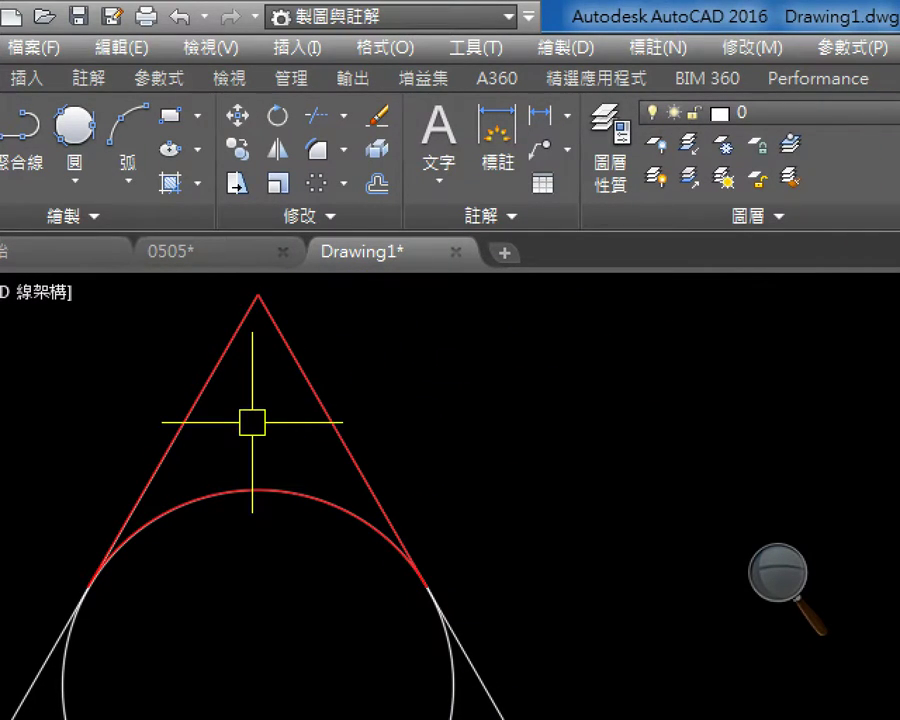
Run LIST on the red region at the triangle's apex.
{"action": "mouse_move", "coordinate": [468, 506]}
{"action": "middle_mouse_down"}
{"action": "mouse_move", "coordinate": [484, 518]}
{"action": "mouse_move", "coordinate": [526, 516]}
{"action": "middle_mouse_up"}
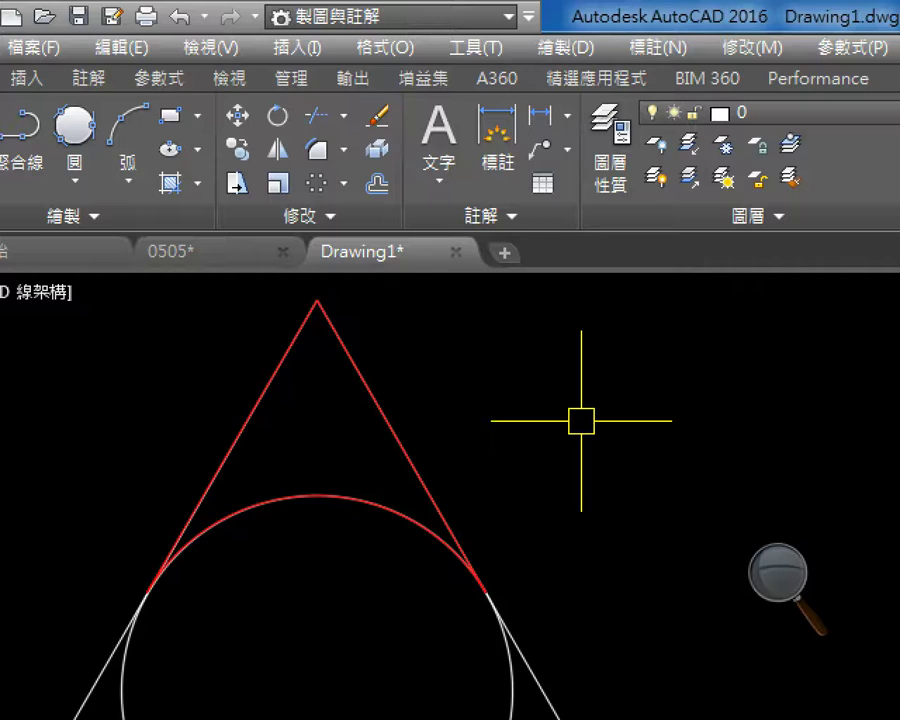
{"action": "type", "text": "LI"}
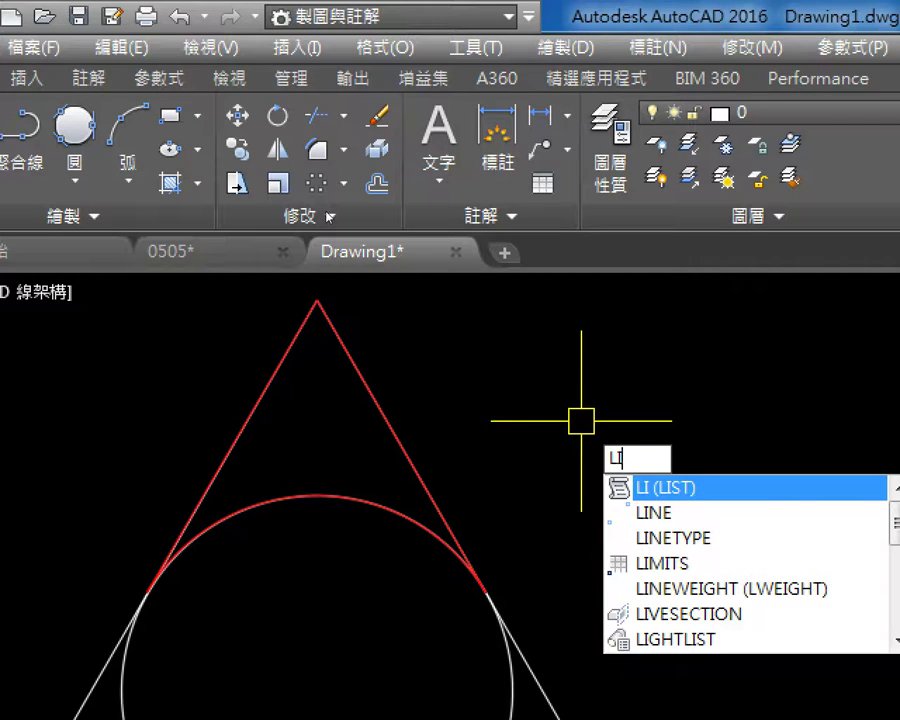
{"action": "key", "text": "Return"}
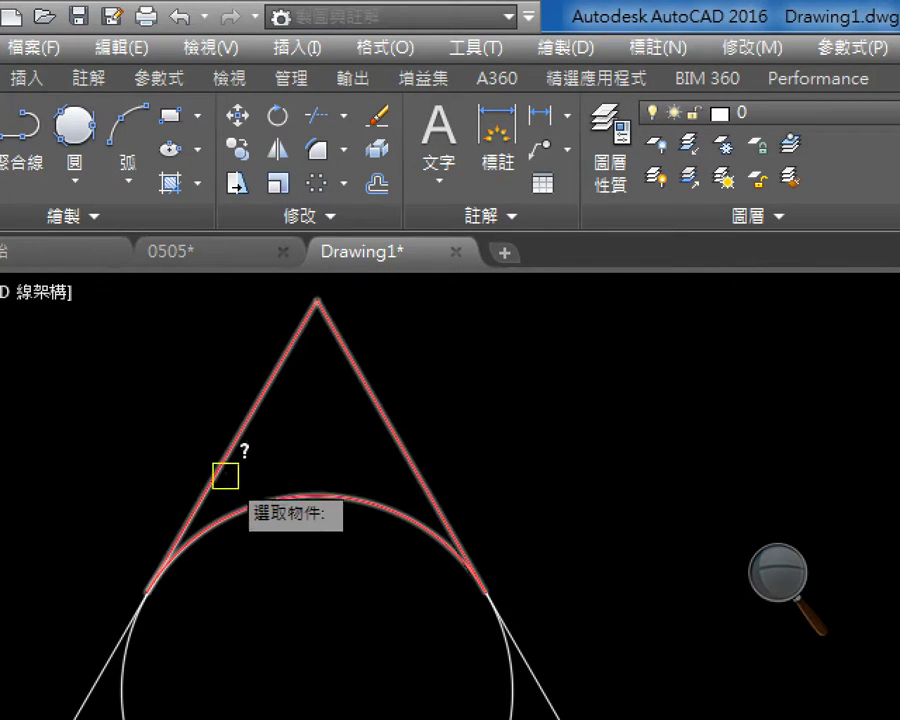
{"action": "left_click", "coordinate": [384, 420]}
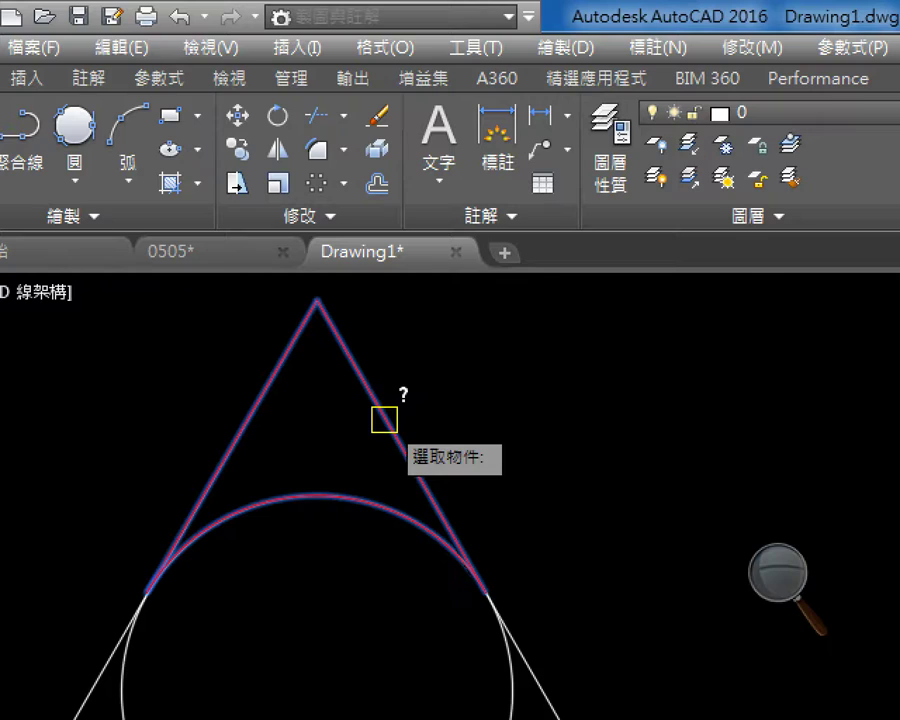
{"action": "key", "text": "Return"}
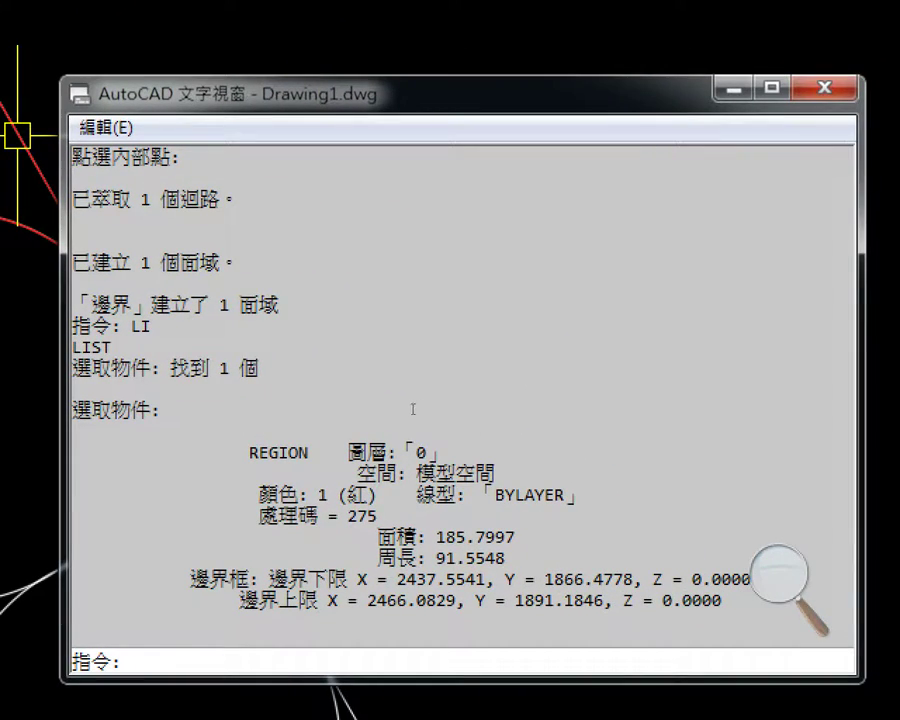
Examine the area and perimeter in the region's listing at higher magnification and highlight the area line.
{"action": "left_click_drag", "start_coordinate": [412, 409], "coordinate": [489, 421]}
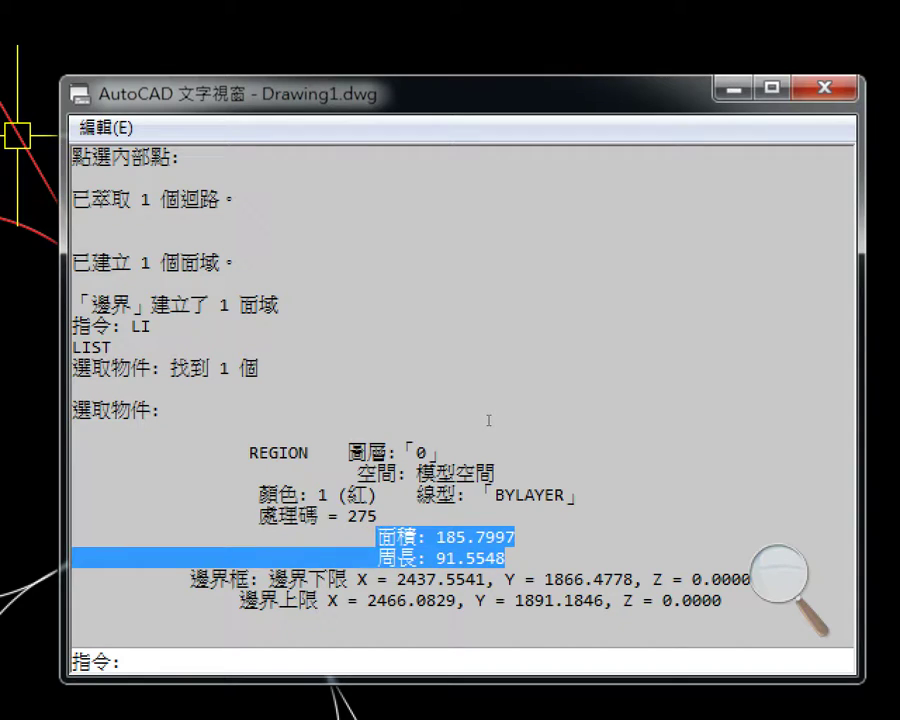
{"action": "key", "text": "Up"}
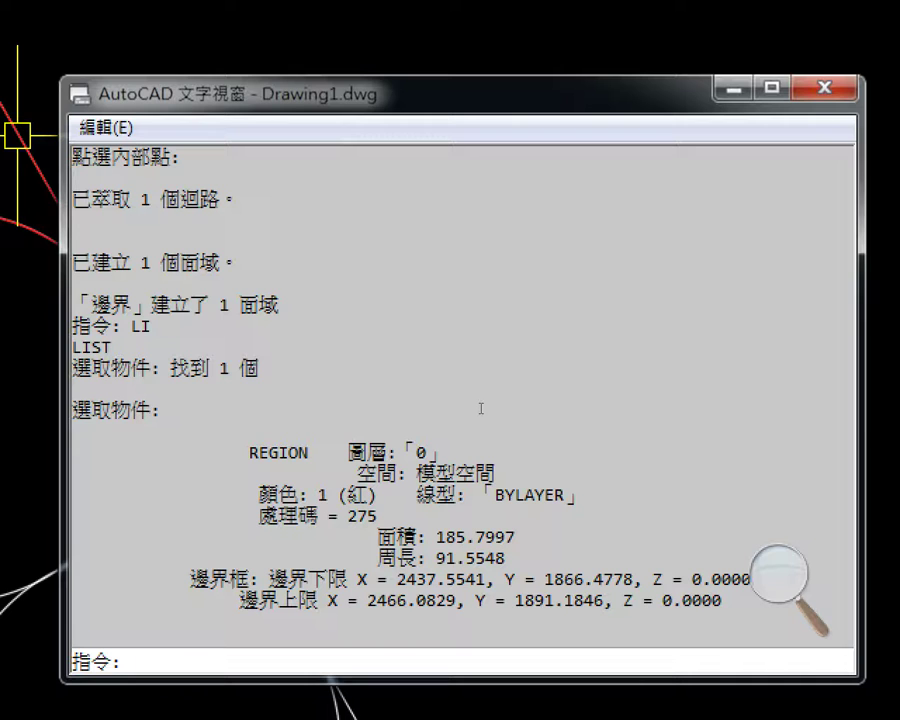
{"action": "key", "text": "super+plus"}
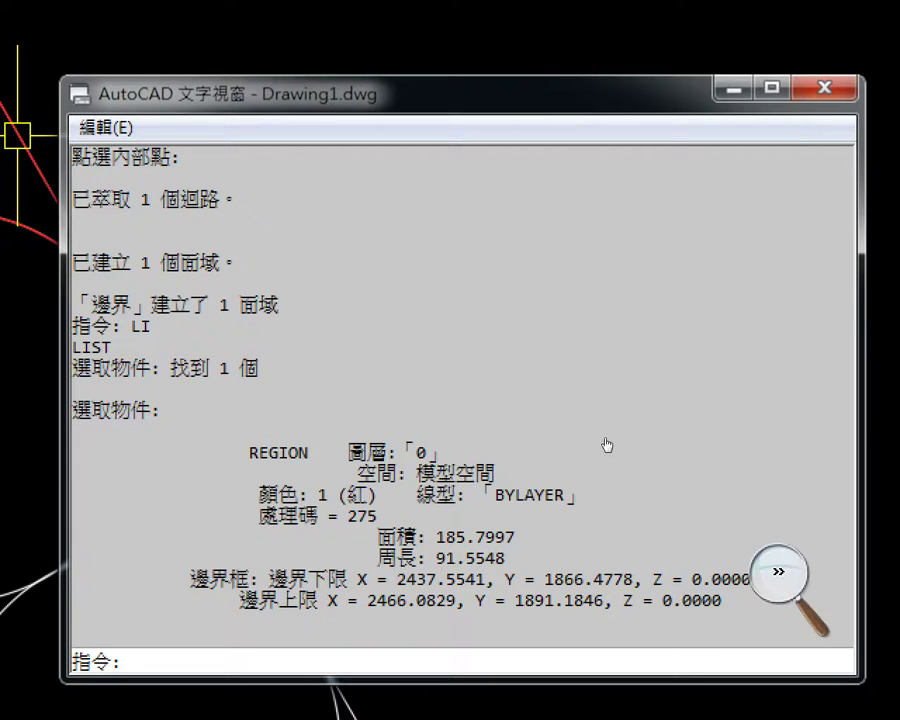
{"action": "key", "text": "super+plus"}
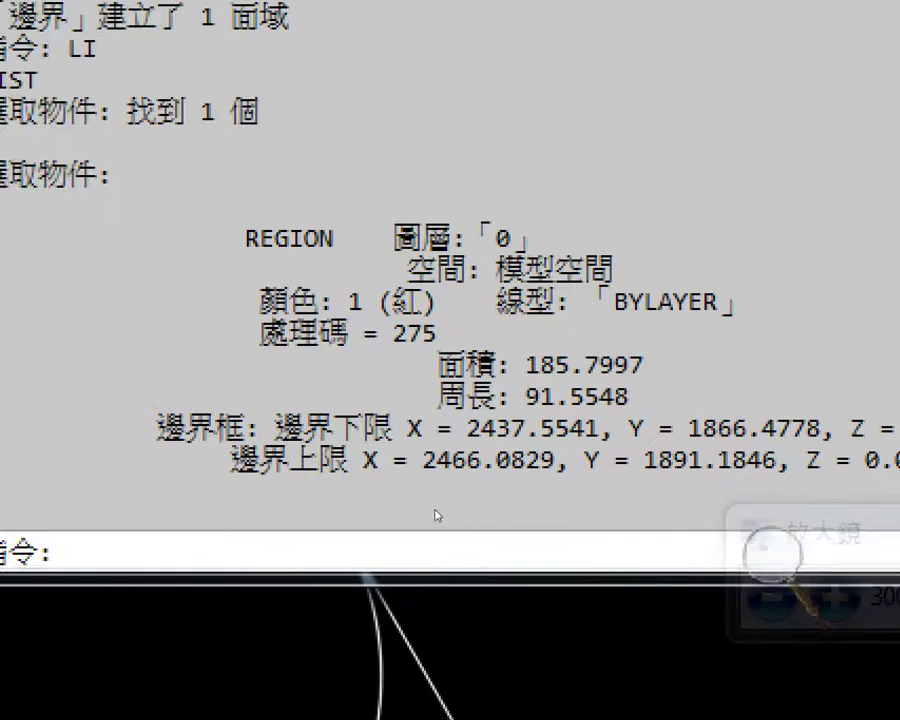
{"action": "left_click_drag", "start_coordinate": [437, 365], "coordinate": [644, 365]}
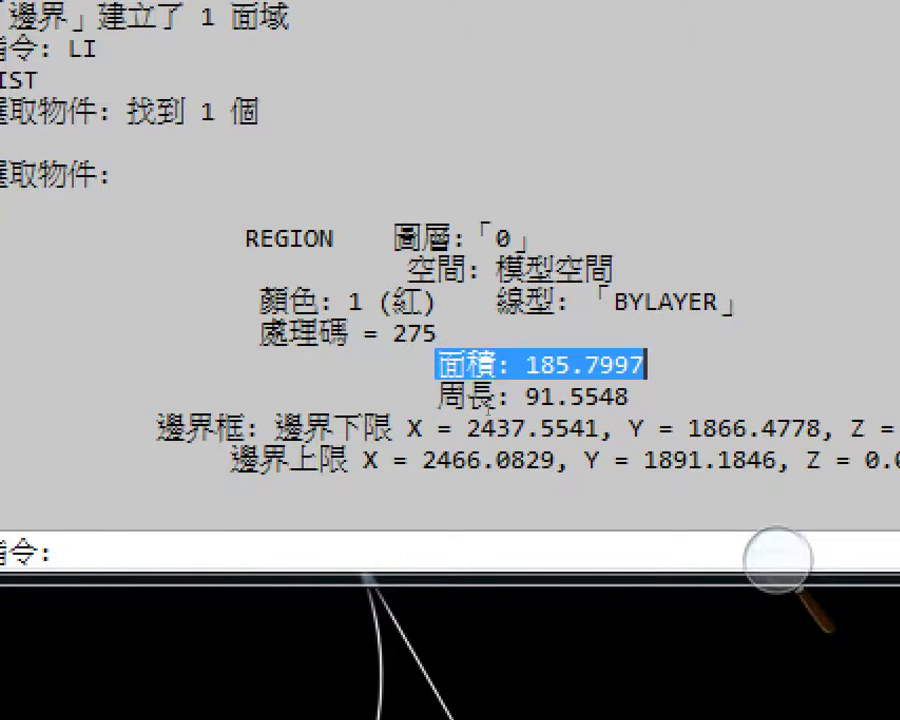